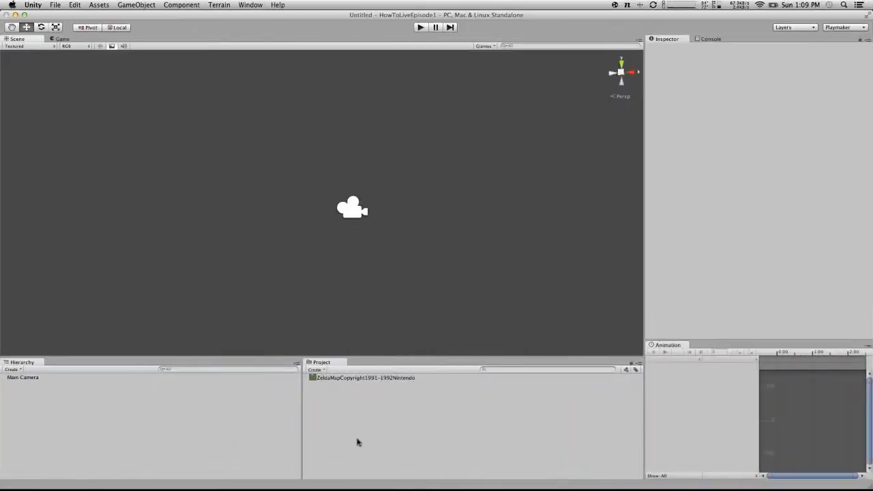
- Add a plane to the scene and apply the ZeldaMapCopyright1991-1992Nintendo texture to it
{"action": "left_click", "coordinate": [329, 382]}
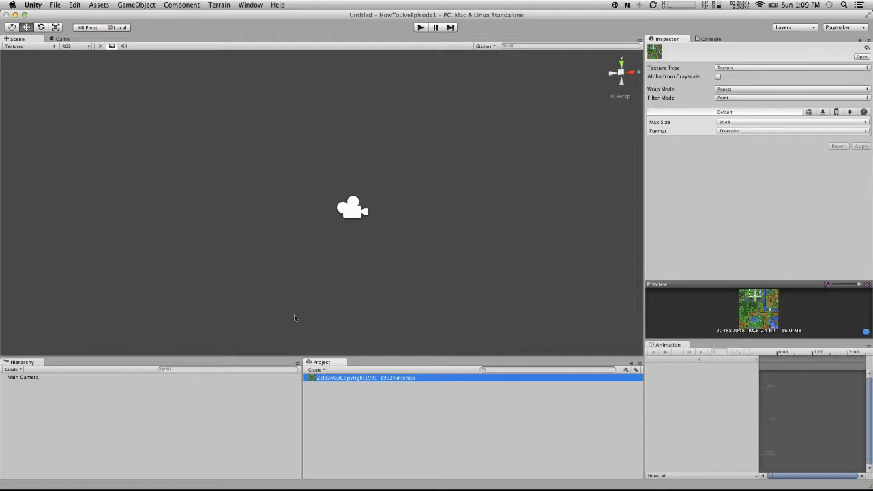
{"action": "left_click", "coordinate": [5, 372]}
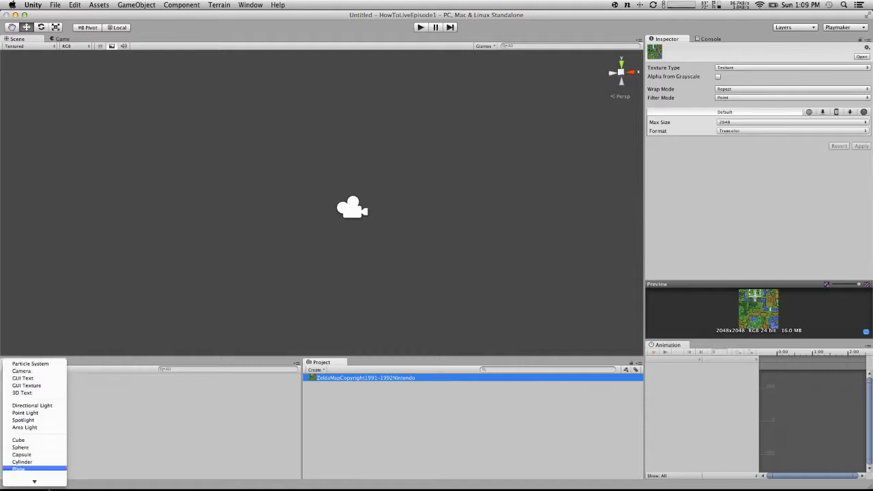
{"action": "left_click", "coordinate": [31, 434]}
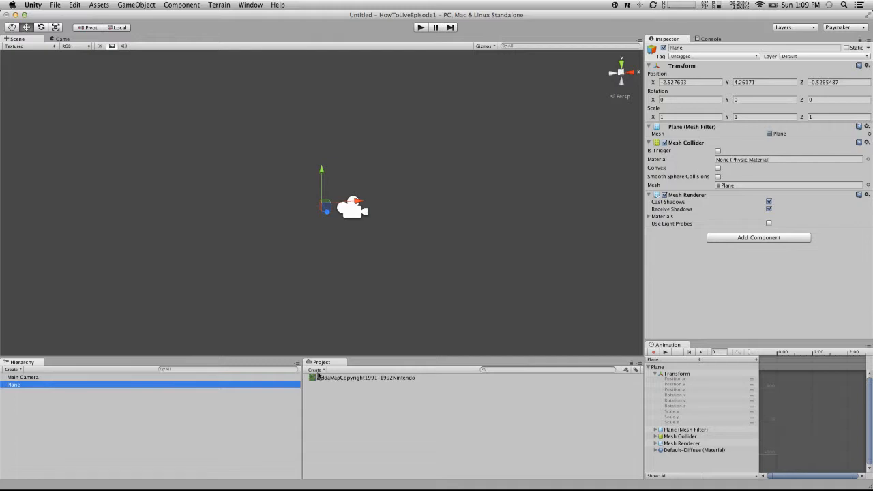
{"action": "key", "text": "alt"}
{"action": "left_click_drag", "start_coordinate": [235, 287], "coordinate": [322, 352], "text": "alt"}
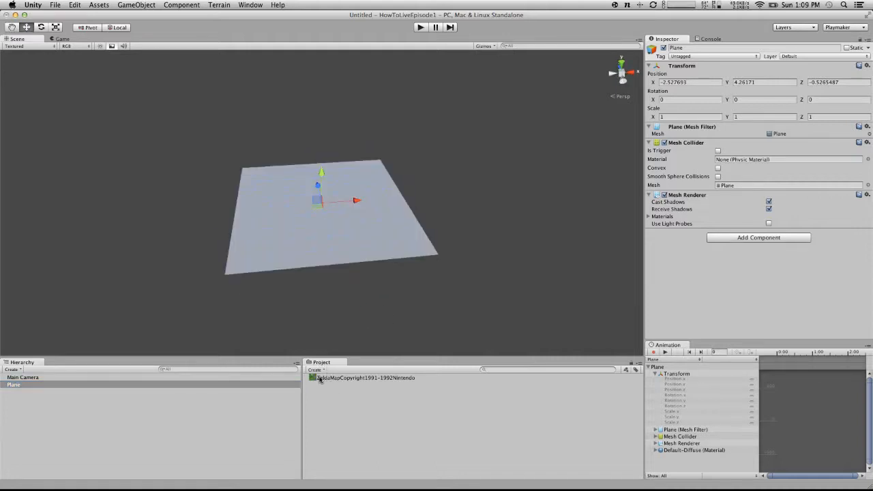
{"action": "left_click_drag", "start_coordinate": [362, 379], "coordinate": [289, 234]}
{"action": "left_click_drag", "start_coordinate": [277, 283], "coordinate": [286, 229], "text": "alt"}
- Set the Main Camera's Y position to 0
{"action": "left_click", "coordinate": [22, 385]}
{"action": "left_click", "coordinate": [18, 378]}
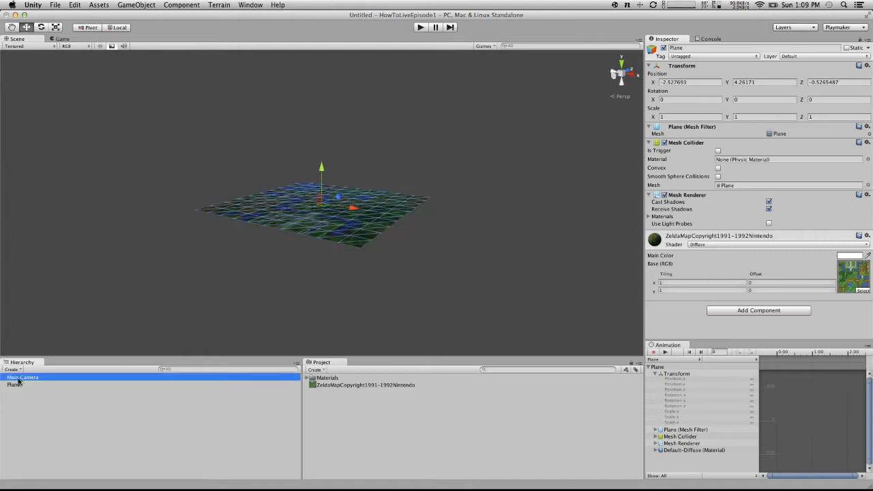
{"action": "left_click", "coordinate": [735, 82]}
{"action": "type", "text": "10"}
- Set the plane's position to 0 on X, Y and Z
{"action": "left_click", "coordinate": [15, 384]}
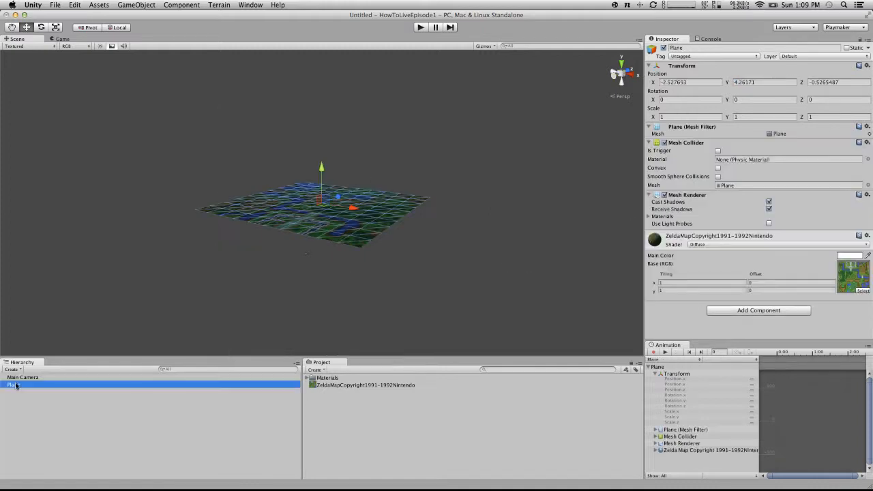
{"action": "left_click", "coordinate": [710, 82]}
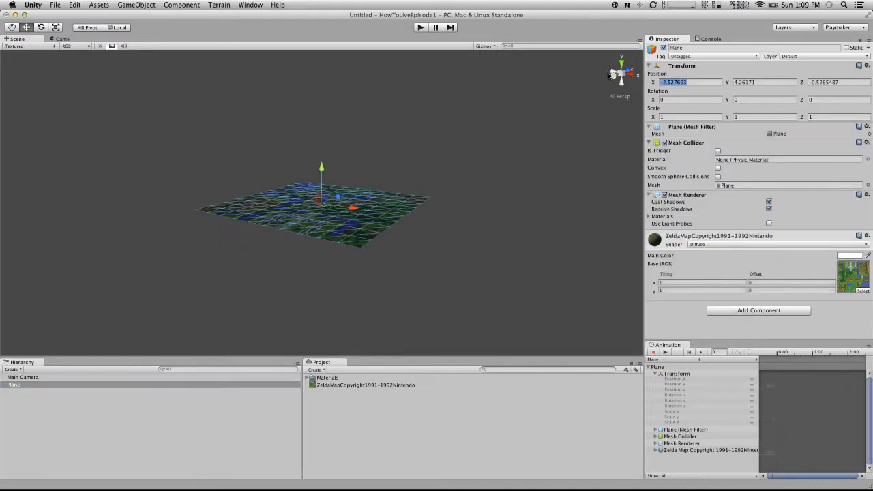
{"action": "type", "text": "0"}
{"action": "left_click", "coordinate": [789, 84]}
{"action": "type", "text": "0"}
{"action": "left_click", "coordinate": [827, 83]}
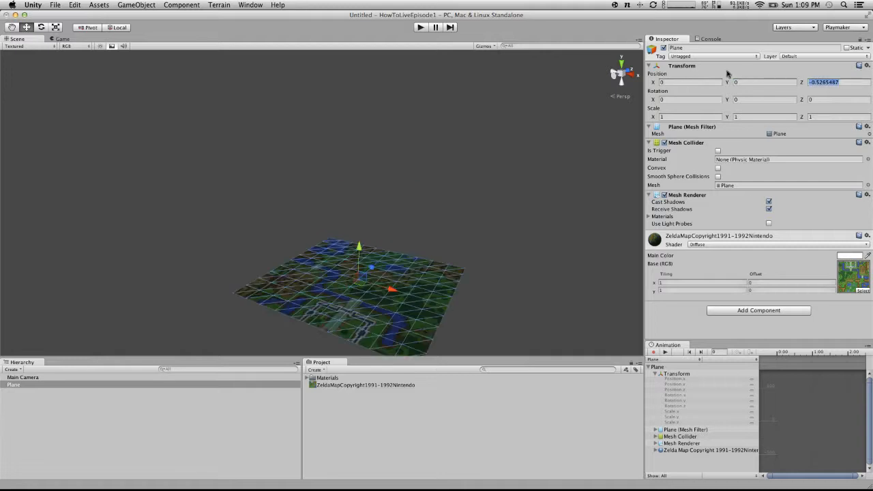
{"action": "type", "text": "0"}
- Set the plane's rotation to 90 on X and 180 on Y, and briefly play-test how the map looks
{"action": "left_click_drag", "start_coordinate": [374, 240], "coordinate": [387, 197], "text": "alt"}
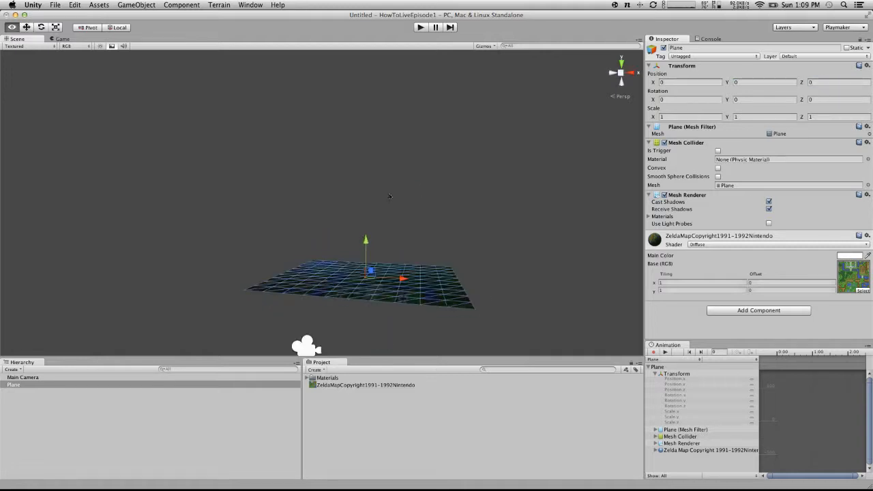
{"action": "type", "text": "90"}
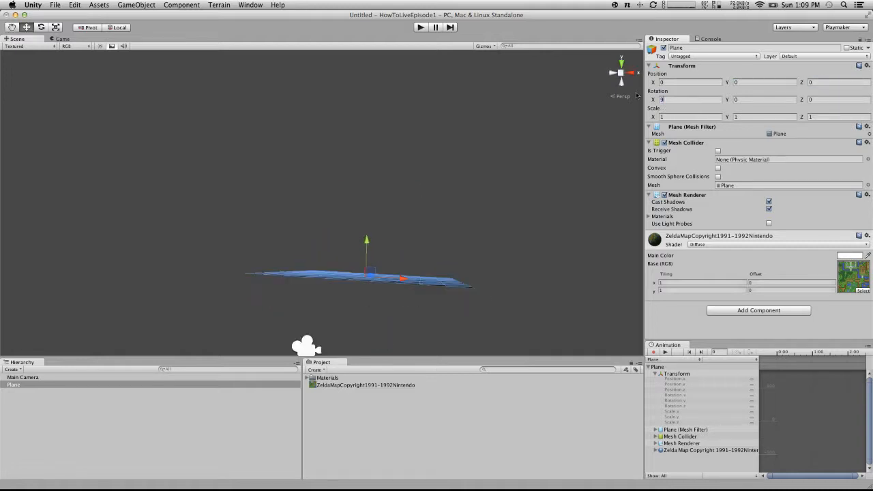
{"action": "left_click", "coordinate": [760, 100]}
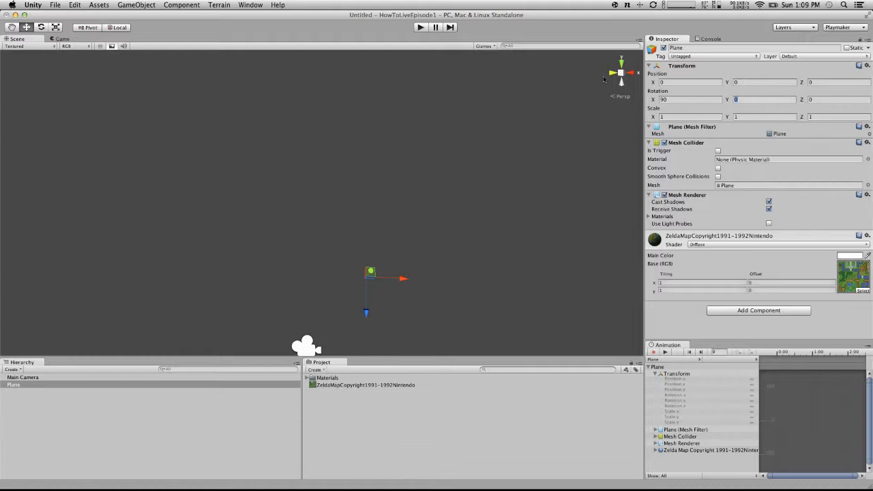
{"action": "type", "text": "180"}
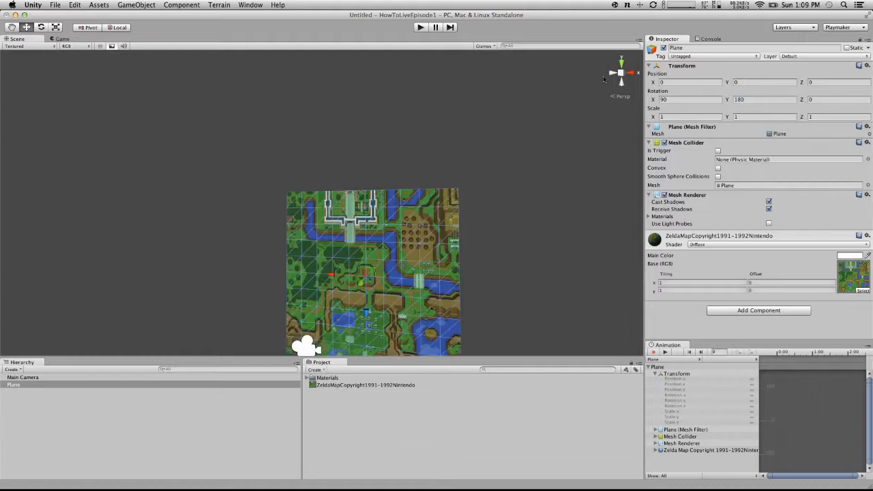
{"action": "left_click_drag", "start_coordinate": [355, 219], "coordinate": [398, 206], "text": "alt"}
{"action": "left_click", "coordinate": [420, 28]}
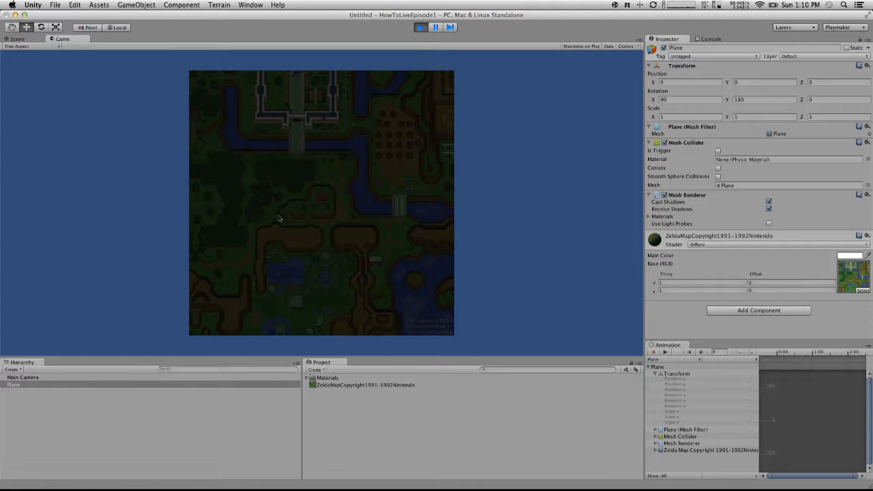
{"action": "left_click", "coordinate": [420, 27]}
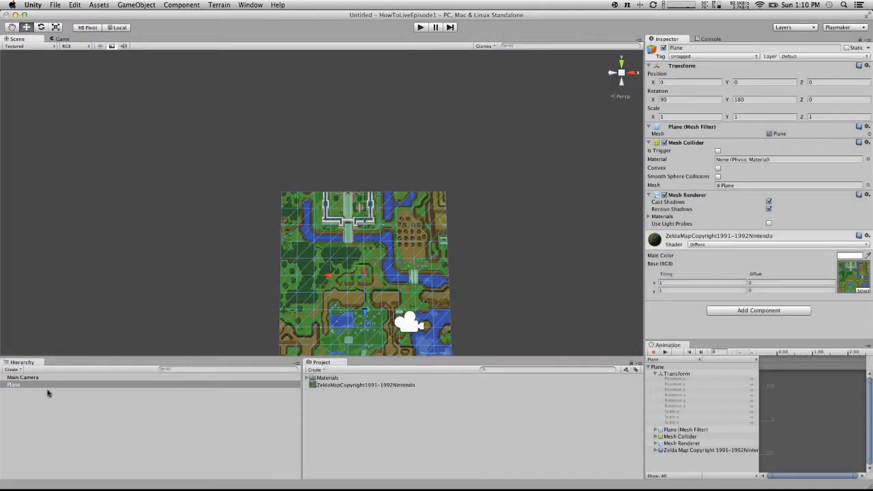
- Change the shader of the ZeldaMapCopyright1991-1992Nintendo material in the Materials folder to Unlit/Texture
{"action": "left_click", "coordinate": [304, 380]}
{"action": "left_click", "coordinate": [306, 379]}
{"action": "left_click", "coordinate": [349, 386]}
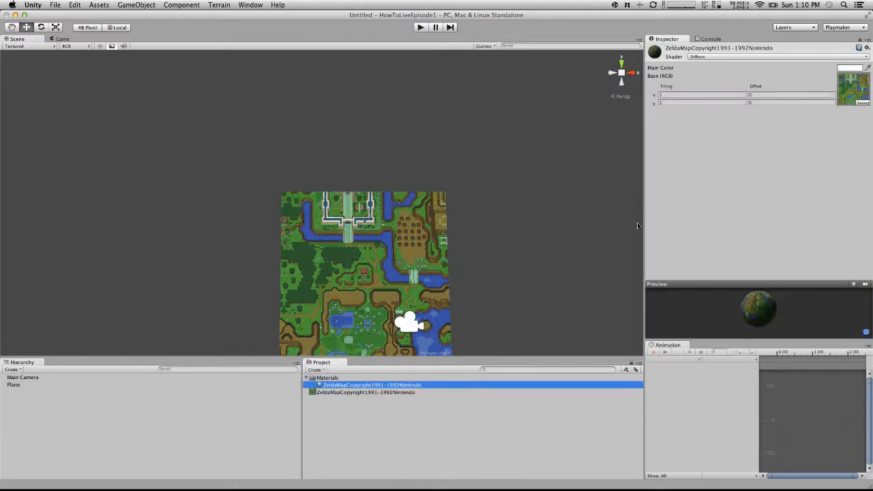
{"action": "left_click", "coordinate": [716, 57]}
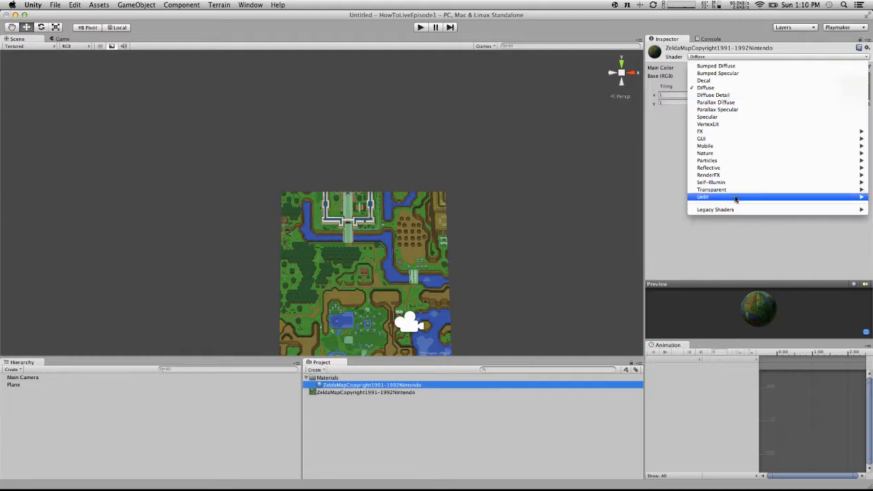
{"action": "mouse_move", "coordinate": [735, 191]}
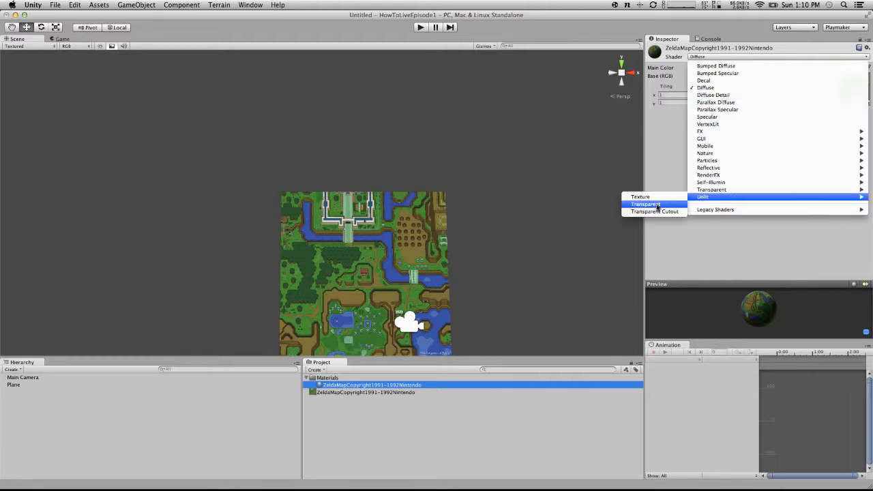
{"action": "left_click", "coordinate": [653, 201]}
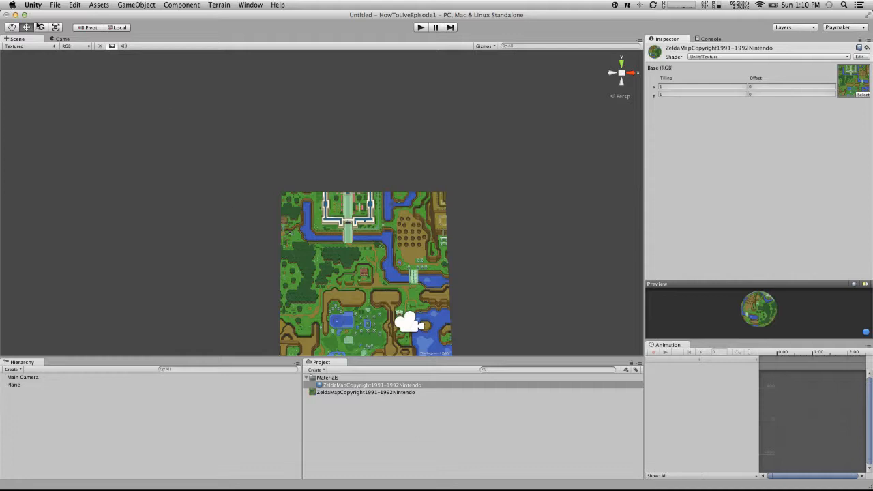
- Check the map in the Game view and run the game with a wider Inspector
{"action": "left_click", "coordinate": [63, 39]}
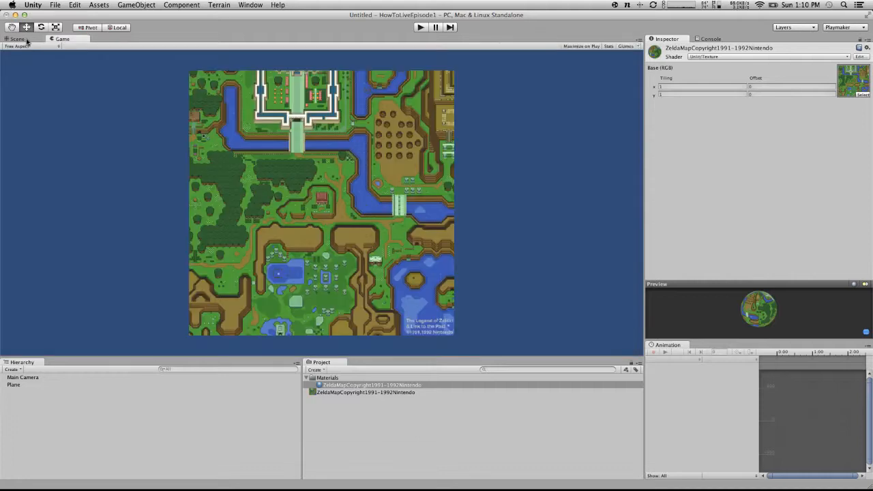
{"action": "left_click", "coordinate": [17, 39]}
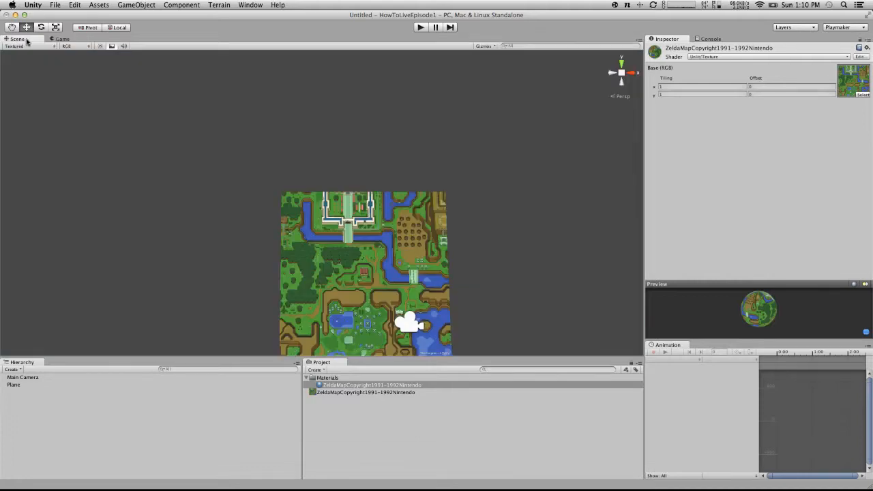
{"action": "left_click", "coordinate": [421, 28]}
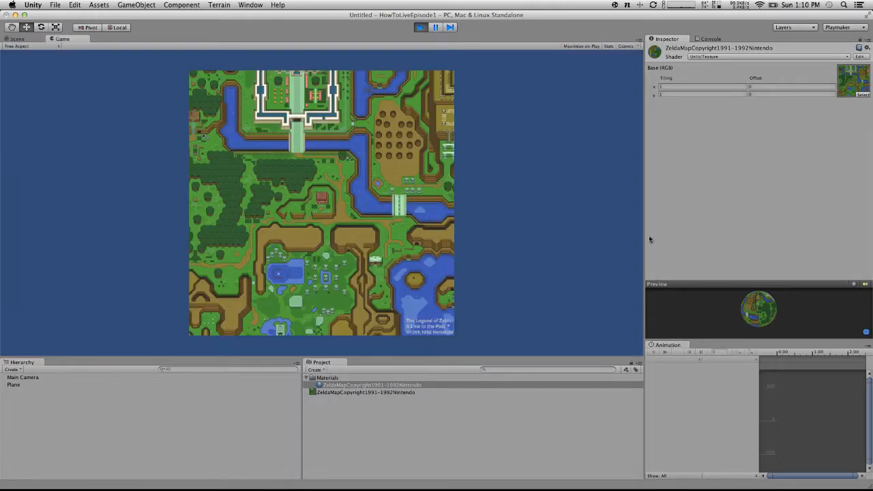
{"action": "left_click_drag", "start_coordinate": [643, 234], "coordinate": [557, 241]}
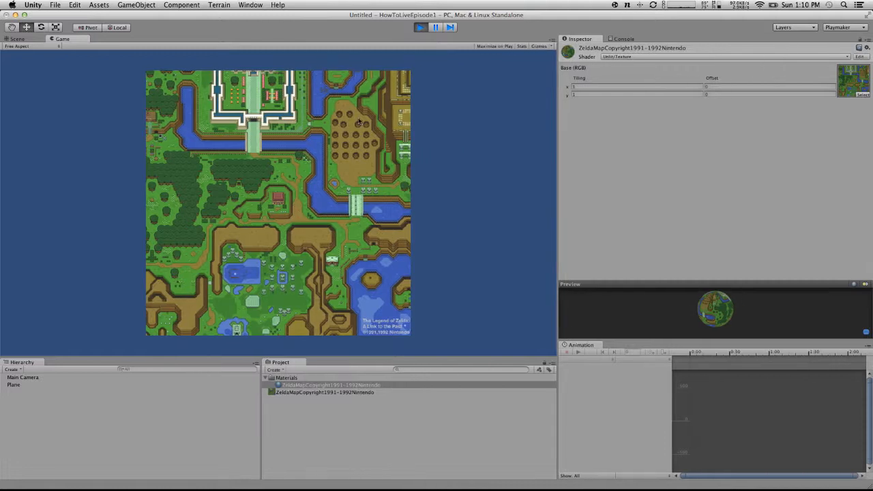
- Try a field of view of about 58.5 on the Main Camera and restore it to 60
{"action": "left_click", "coordinate": [41, 378]}
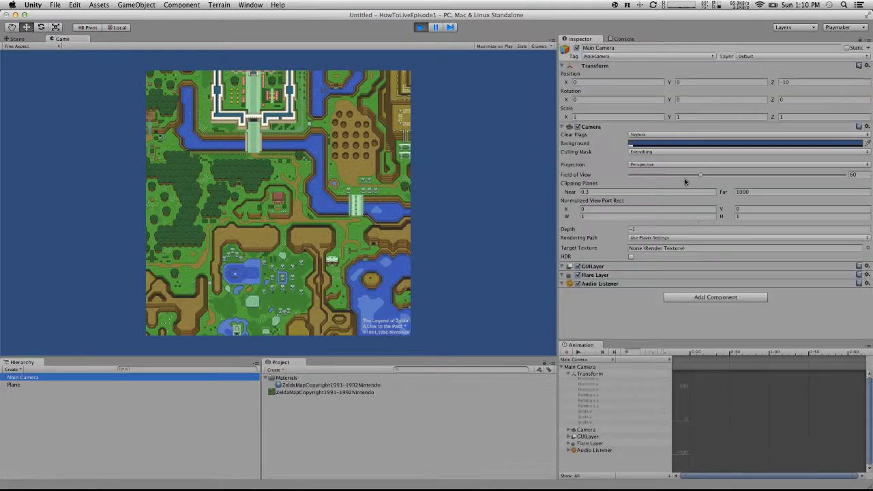
{"action": "mouse_move", "coordinate": [688, 176]}
{"action": "left_mouse_down"}
{"action": "mouse_move", "coordinate": [716, 176]}
{"action": "mouse_move", "coordinate": [699, 175]}
{"action": "left_mouse_up"}
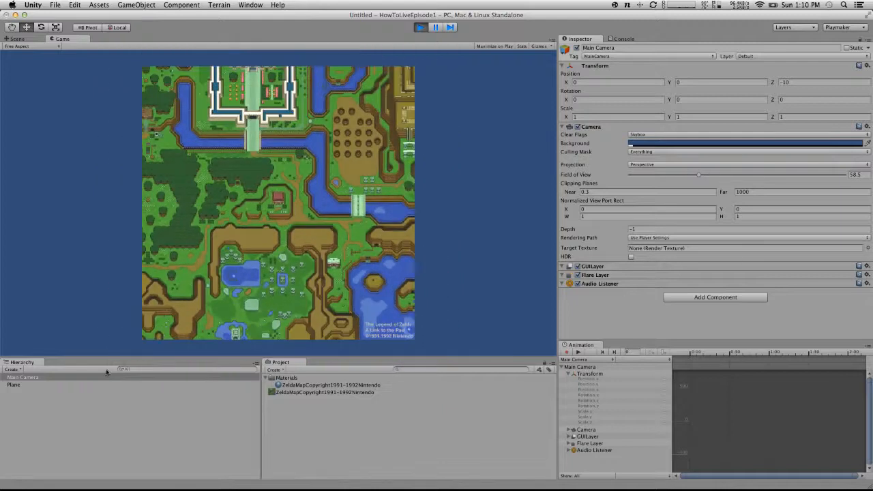
{"action": "left_click", "coordinate": [857, 175]}
{"action": "type", "text": "60"}
{"action": "key", "text": "Return"}
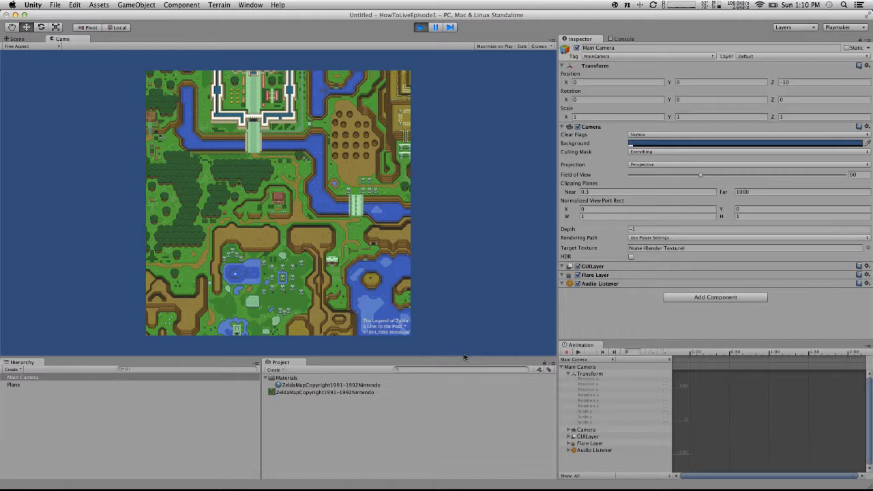
{"action": "left_click_drag", "start_coordinate": [471, 357], "coordinate": [487, 374]}
- Switch the Main Camera's projection to Orthographic and set its size to 5
{"action": "left_click", "coordinate": [662, 165]}
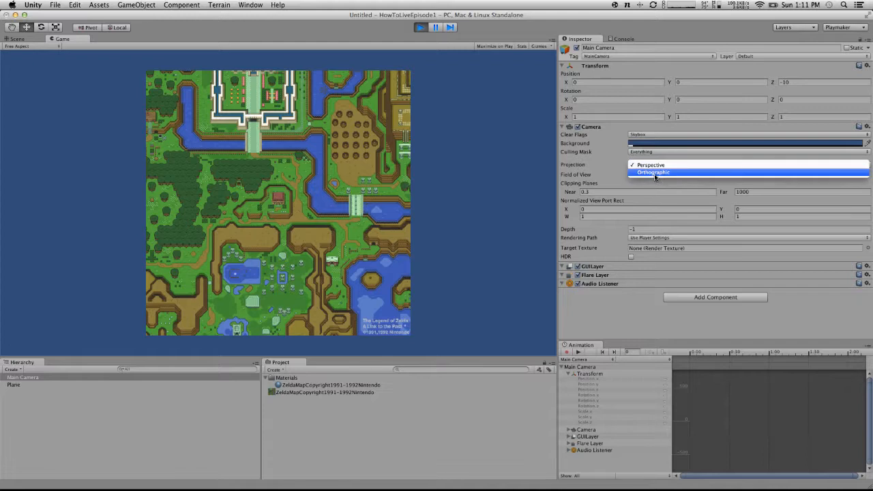
{"action": "left_click", "coordinate": [657, 174]}
{"action": "left_click_drag", "start_coordinate": [683, 175], "coordinate": [554, 167]}
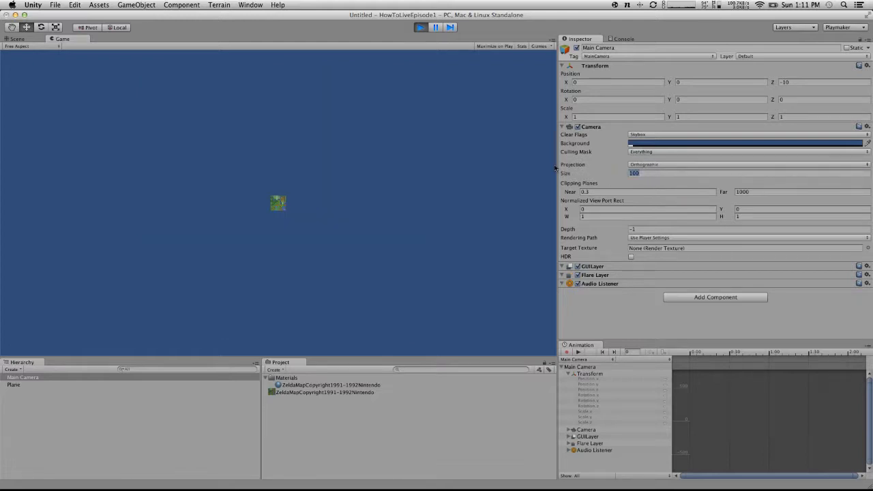
{"action": "type", "text": "5"}
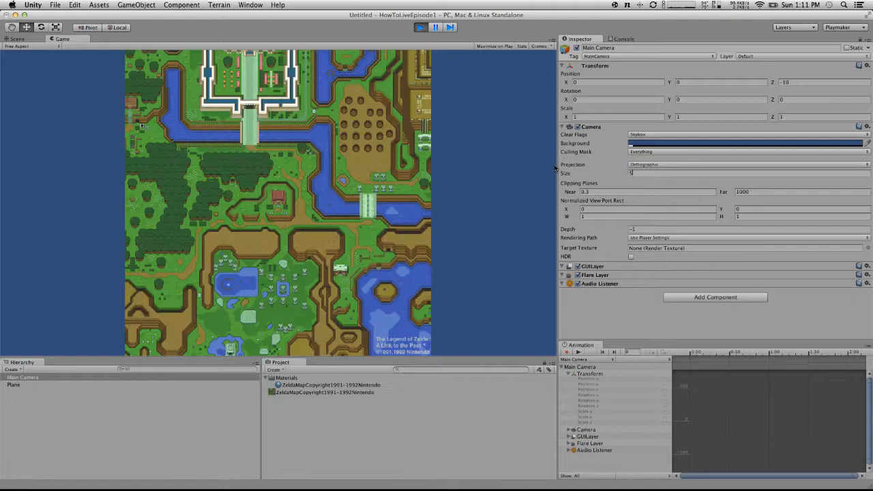
- Try several orthographic camera sizes between 1 and 6, ending at 5
{"action": "key", "text": "BackSpace"}
{"action": "type", "text": "3"}
{"action": "key", "text": "BackSpace"}
{"action": "type", "text": "3"}
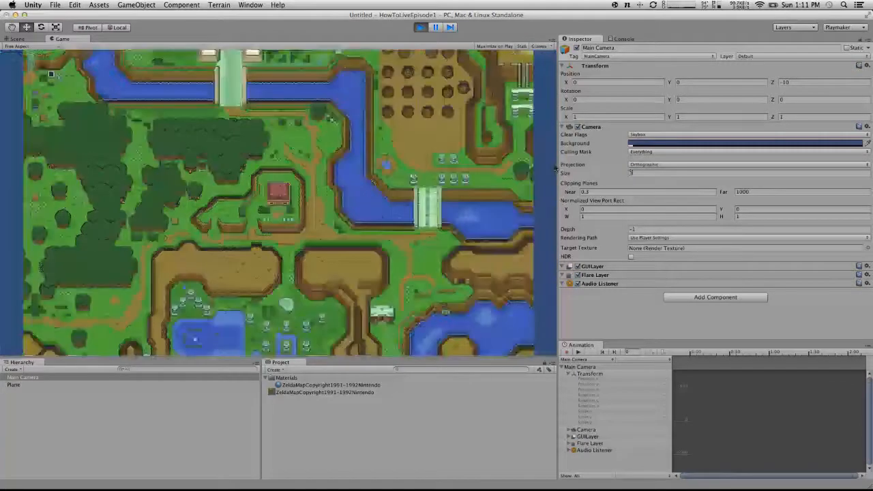
{"action": "key", "text": "BackSpace"}
{"action": "type", "text": "4"}
{"action": "key", "text": "BackSpace"}
{"action": "type", "text": "2"}
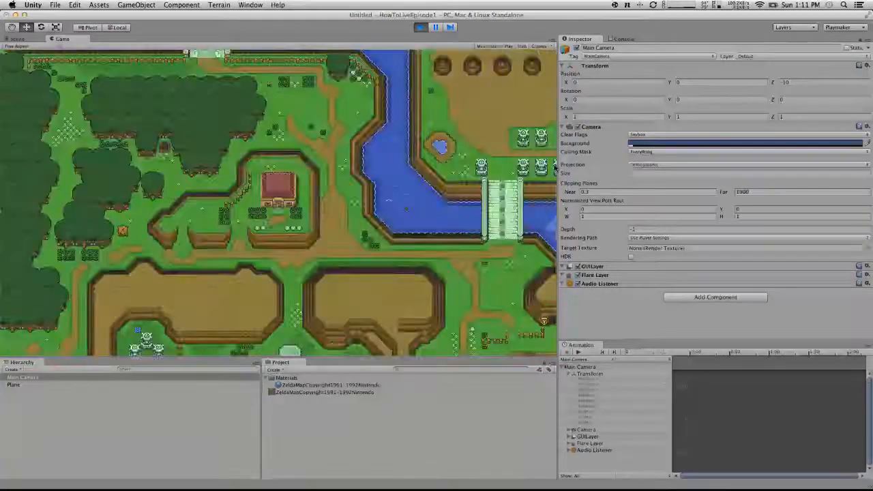
{"action": "key", "text": "BackSpace"}
{"action": "type", "text": "1"}
{"action": "key", "text": "BackSpace"}
{"action": "type", "text": "3"}
{"action": "key", "text": "BackSpace"}
{"action": "type", "text": "4"}
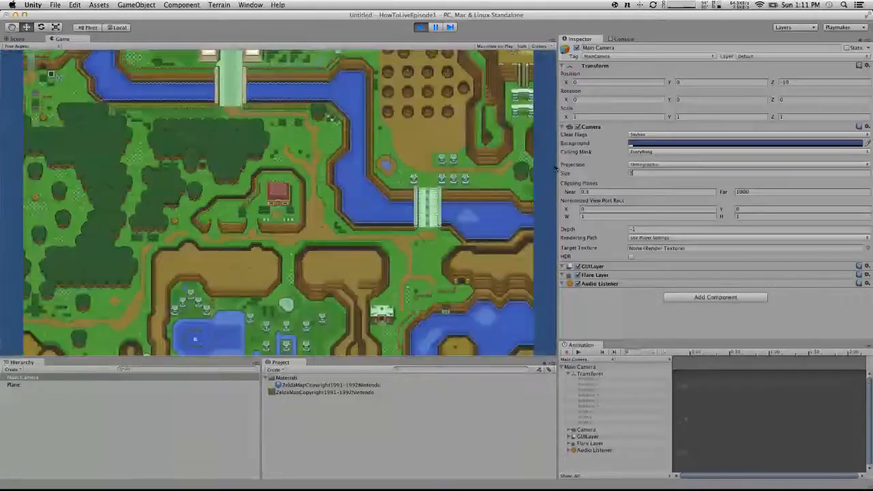
{"action": "key", "text": "BackSpace"}
{"action": "type", "text": "5"}
{"action": "key", "text": "BackSpace"}
{"action": "type", "text": "5"}
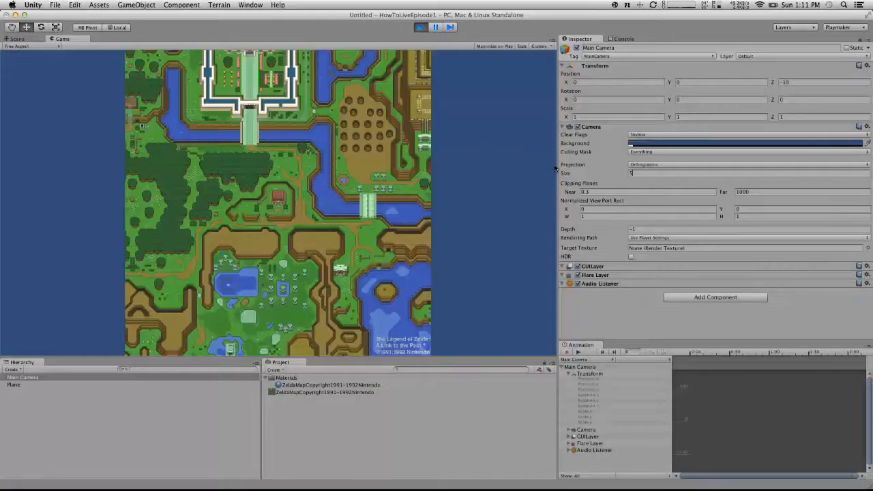
{"action": "key", "text": "BackSpace"}
{"action": "type", "text": "6"}
{"action": "key", "text": "BackSpace"}
{"action": "type", "text": "5"}
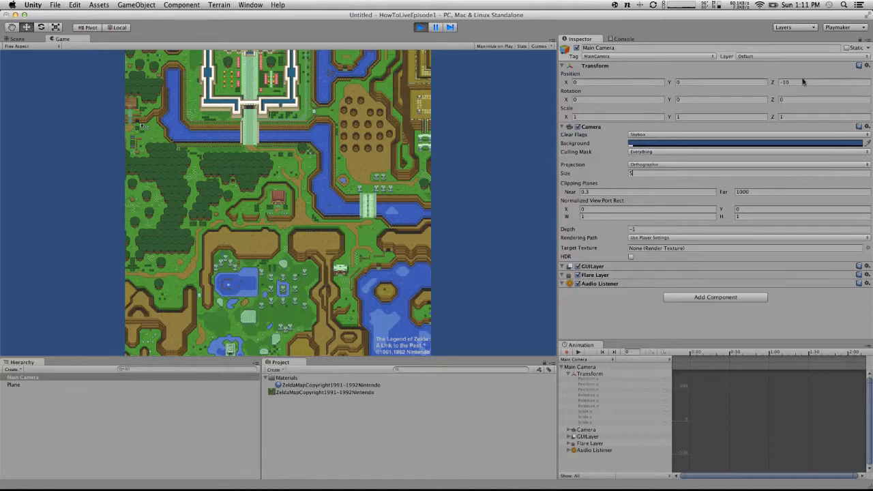
- Switch the Main Camera's projection to Perspective during play and adjust its field of view to 60
{"action": "left_click", "coordinate": [652, 163]}
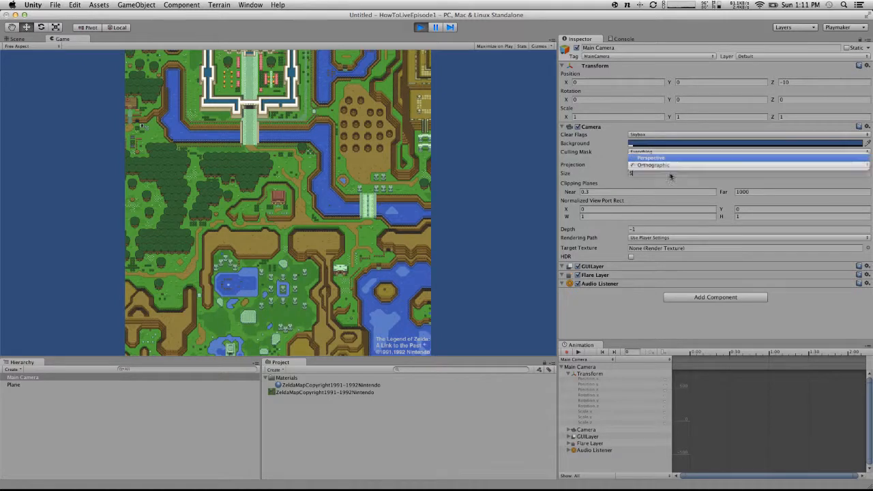
{"action": "left_click", "coordinate": [651, 159]}
{"action": "mouse_move", "coordinate": [705, 175]}
{"action": "left_mouse_down"}
{"action": "mouse_move", "coordinate": [750, 177]}
{"action": "mouse_move", "coordinate": [689, 181]}
{"action": "mouse_move", "coordinate": [742, 182]}
{"action": "mouse_move", "coordinate": [701, 185]}
{"action": "left_mouse_up"}
{"action": "left_click_drag", "start_coordinate": [864, 176], "coordinate": [812, 175]}
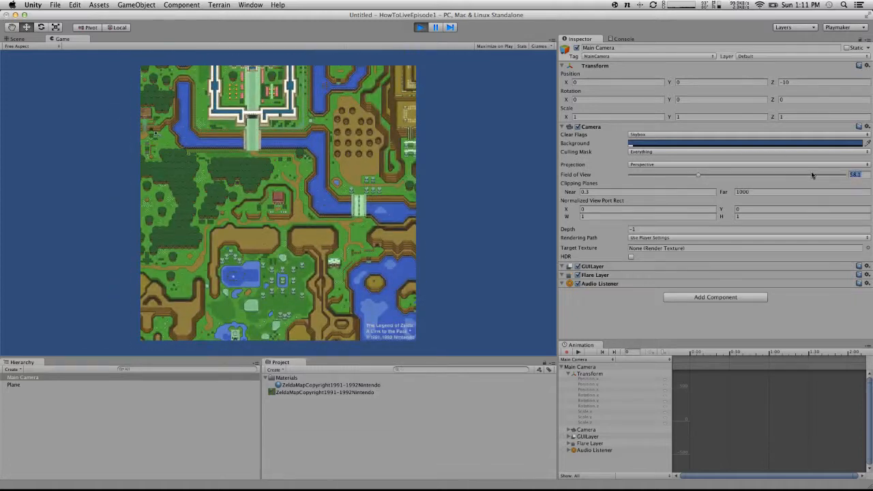
{"action": "type", "text": "60"}
{"action": "key", "text": "Return"}
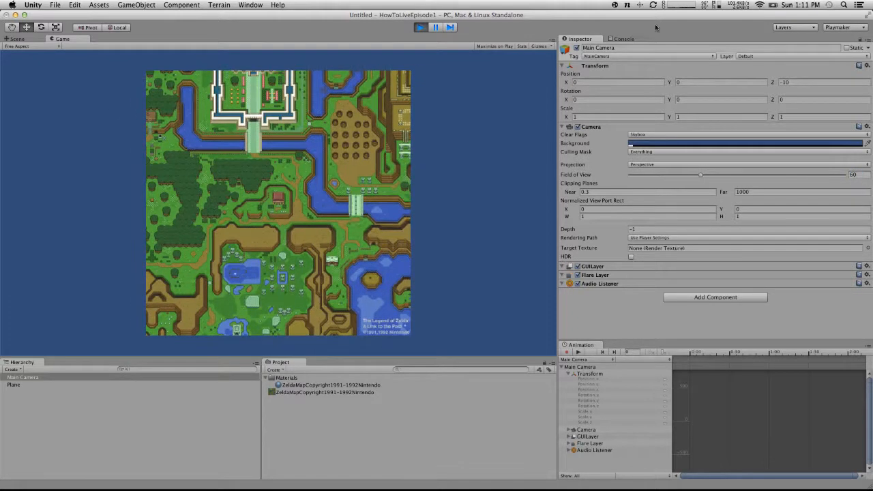
- Stop the game and compare the Main Camera's orthographic and perspective view volumes in the Scene view
{"action": "left_click", "coordinate": [421, 28]}
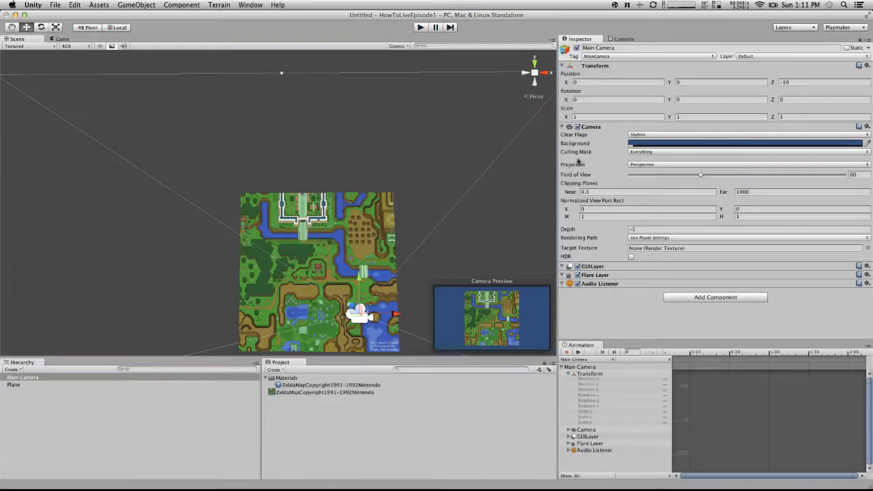
{"action": "left_click", "coordinate": [648, 164]}
{"action": "left_click", "coordinate": [653, 172]}
{"action": "left_click_drag", "start_coordinate": [372, 197], "coordinate": [312, 204], "text": "alt"}
{"action": "scroll", "coordinate": [244, 213], "scroll_direction": "down", "scroll_amount": 10}
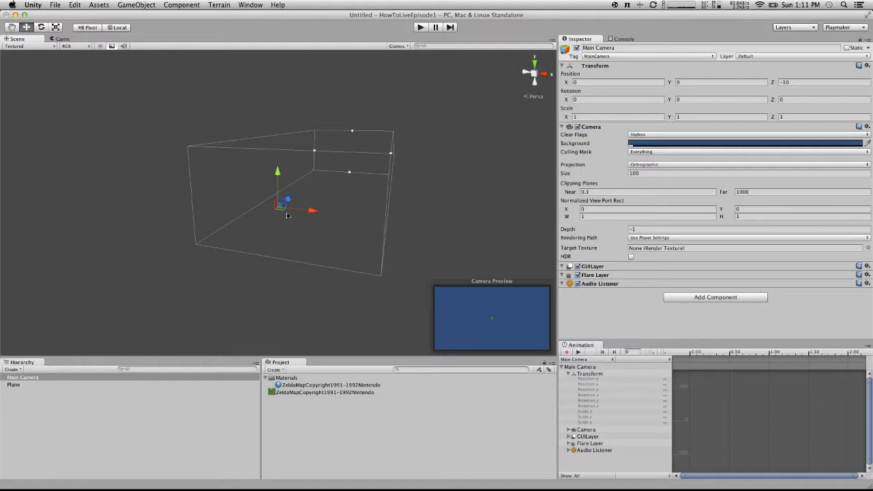
{"action": "left_click", "coordinate": [653, 165]}
{"action": "left_click", "coordinate": [654, 158]}
{"action": "scroll", "coordinate": [342, 184], "scroll_direction": "up", "scroll_amount": 3}
{"action": "left_click_drag", "start_coordinate": [339, 184], "coordinate": [359, 155], "text": "alt"}
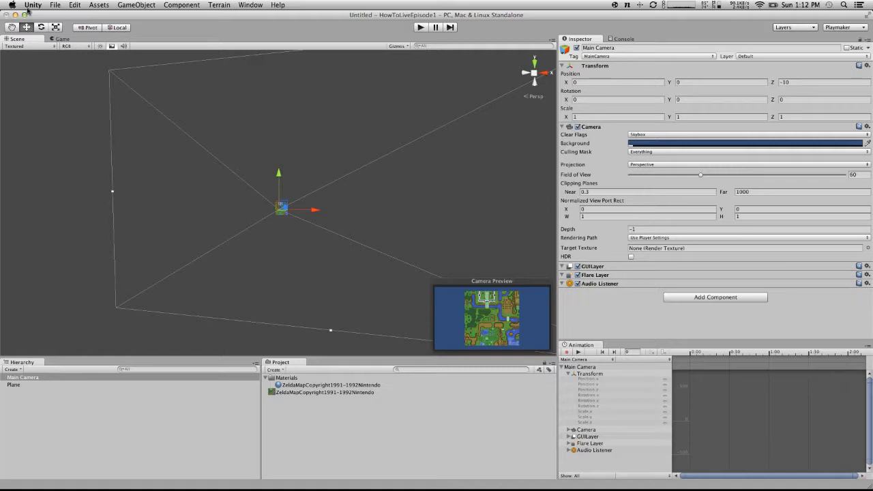
- Show the Game view, switch the Main Camera to Orthographic and set its size to 5
{"action": "left_click", "coordinate": [58, 39]}
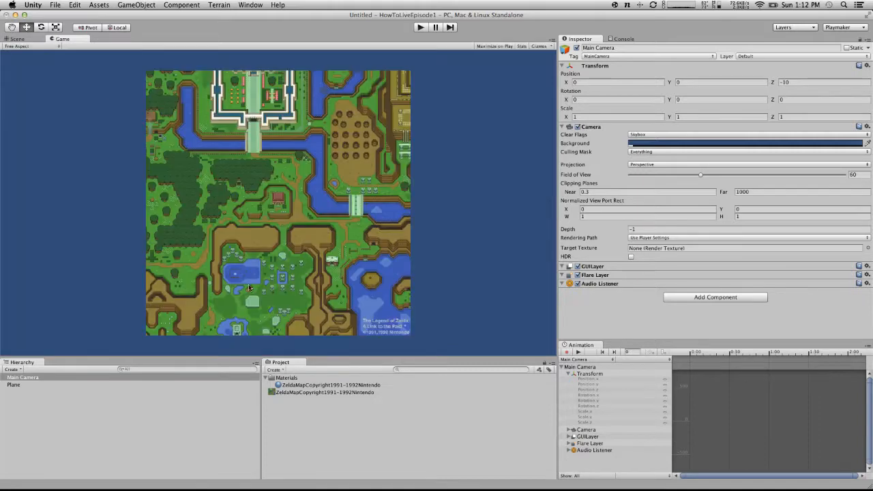
{"action": "left_click_drag", "start_coordinate": [396, 361], "coordinate": [381, 377]}
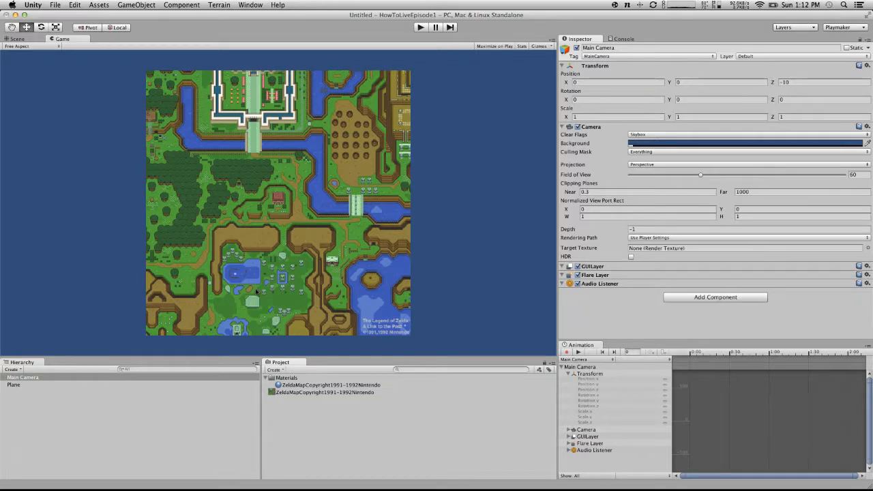
{"action": "left_click", "coordinate": [659, 153]}
{"action": "left_click", "coordinate": [661, 154]}
{"action": "left_click", "coordinate": [652, 165]}
{"action": "left_click", "coordinate": [652, 173]}
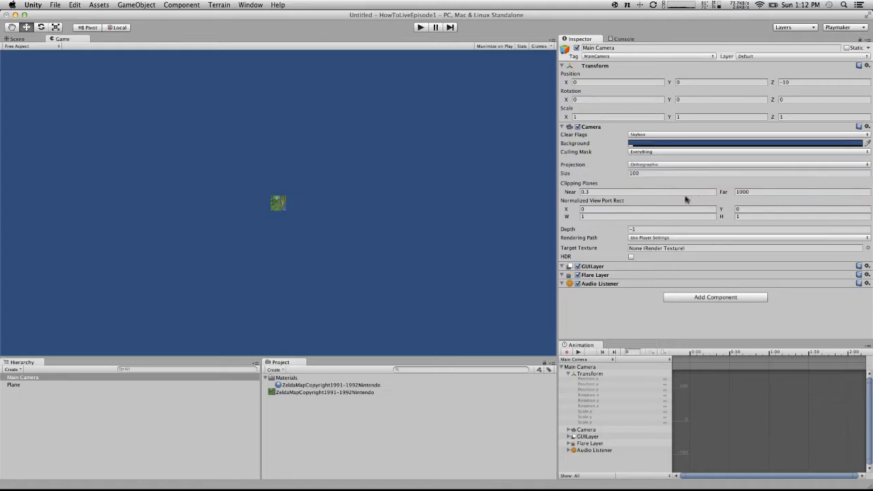
{"action": "left_click", "coordinate": [638, 174]}
{"action": "type", "text": "5"}
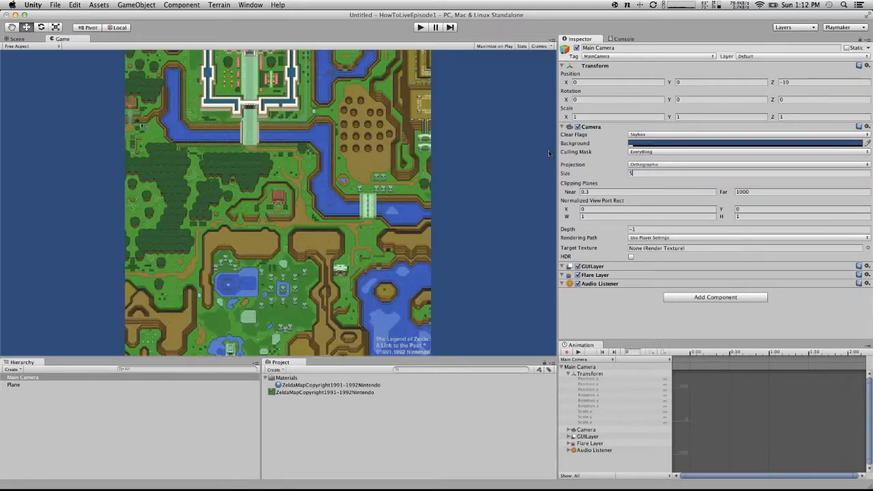
- Try orthographic sizes between 3 and 6 on the Main Camera and clear the size value
{"action": "key", "text": "BackSpace"}
{"action": "type", "text": "3"}
{"action": "key", "text": "BackSpace"}
{"action": "type", "text": "4"}
{"action": "key", "text": "BackSpace"}
{"action": "type", "text": "5"}
{"action": "key", "text": "BackSpace"}
{"action": "type", "text": "6"}
{"action": "key", "text": "BackSpace"}
{"action": "type", "text": "5"}
{"action": "key", "text": "BackSpace"}
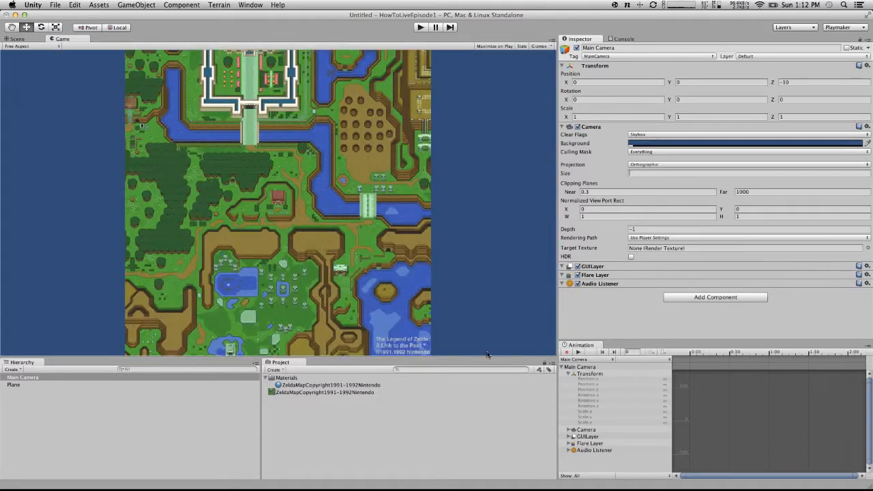
- Check the Game view at a reduced height with the Main Camera selected and test-run the game
{"action": "left_click_drag", "start_coordinate": [488, 356], "coordinate": [489, 291]}
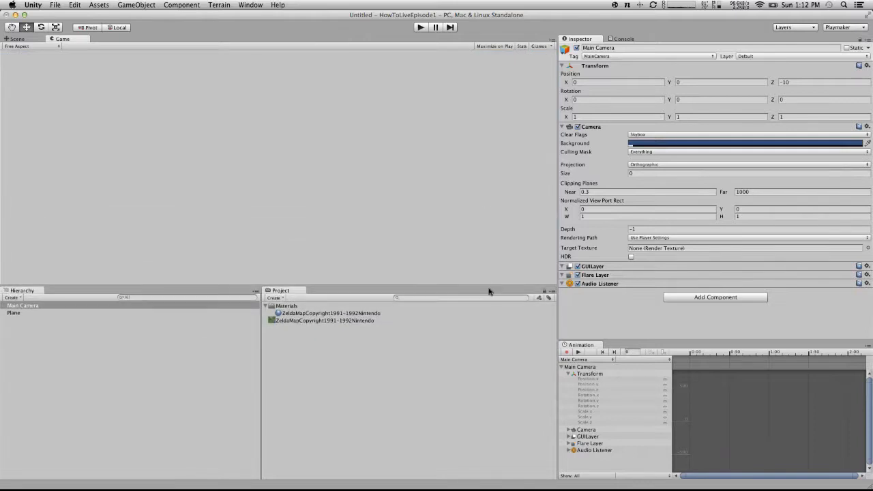
{"action": "left_click", "coordinate": [41, 313]}
{"action": "left_click", "coordinate": [38, 306]}
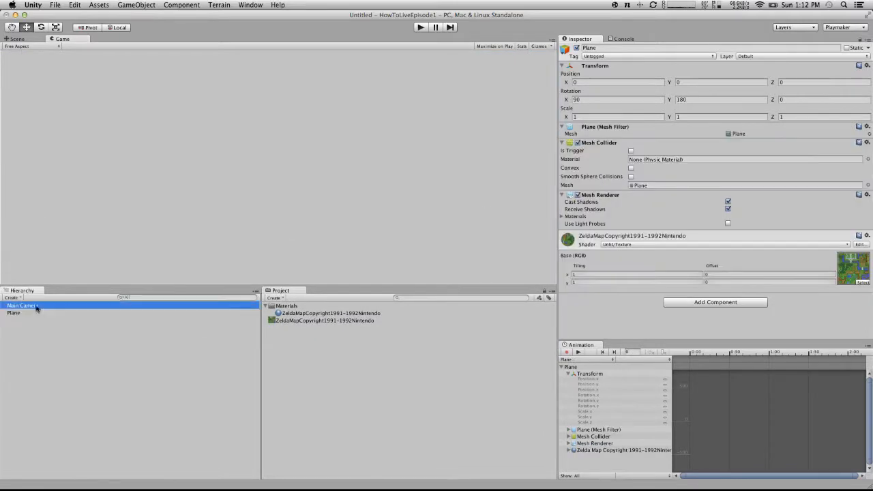
{"action": "left_click", "coordinate": [421, 28]}
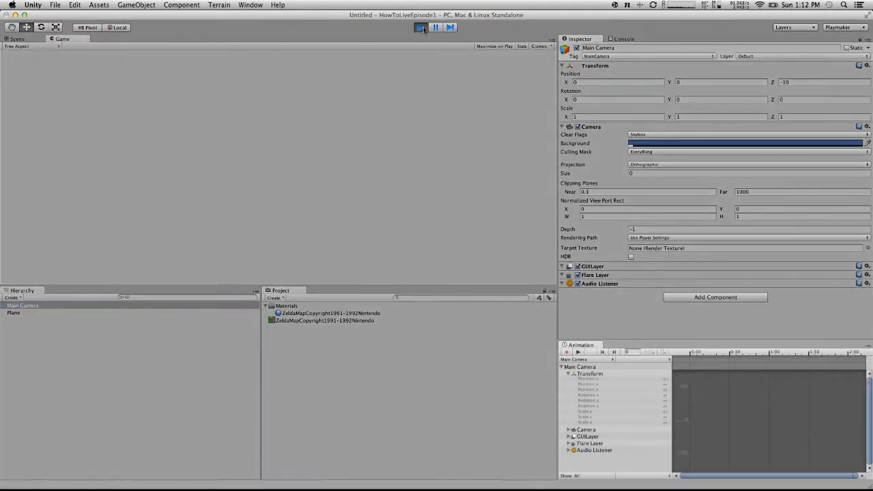
{"action": "left_click", "coordinate": [423, 28]}
{"action": "left_click_drag", "start_coordinate": [397, 290], "coordinate": [398, 358]}
- Compare the Scene and Game views and inspect the map plane and camera up close in the Scene view
{"action": "left_click", "coordinate": [17, 39]}
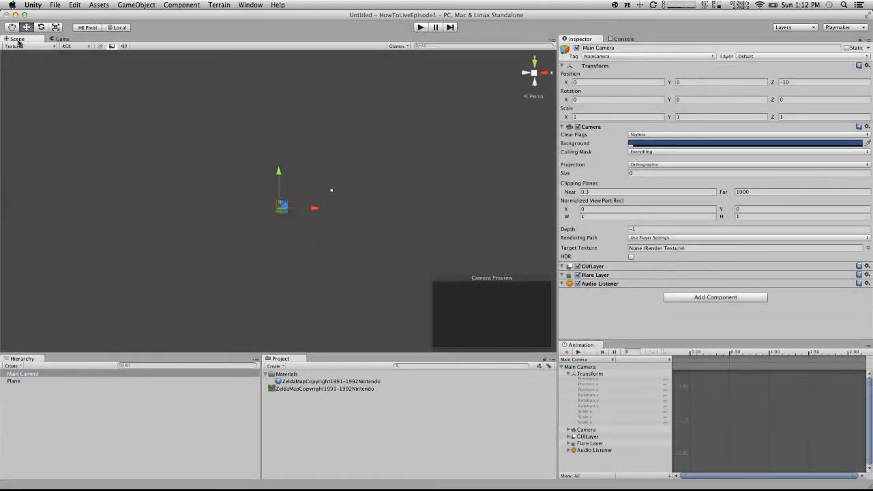
{"action": "left_click", "coordinate": [60, 39]}
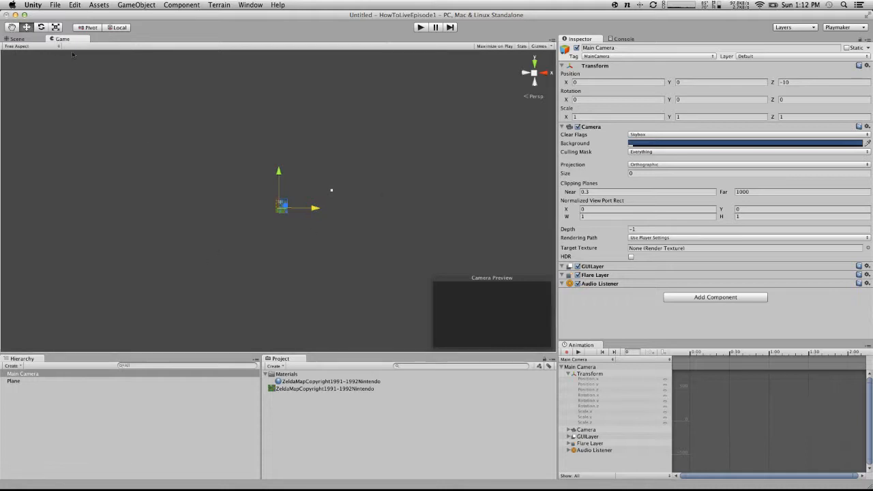
{"action": "left_click", "coordinate": [38, 40]}
{"action": "mouse_move", "coordinate": [354, 218]}
{"action": "left_mouse_down", "text": "alt"}
{"action": "mouse_move", "coordinate": [92, 269]}
{"action": "mouse_move", "coordinate": [343, 209]}
{"action": "left_mouse_up", "text": "alt"}
{"action": "scroll", "coordinate": [340, 210], "scroll_direction": "down", "scroll_amount": 3}
{"action": "scroll", "coordinate": [337, 213], "scroll_direction": "up", "scroll_amount": 3}
{"action": "scroll", "coordinate": [337, 213], "scroll_direction": "up", "scroll_amount": 10}
- Close and reopen the Game view, dock it beside the Scene view, and test-run the game
{"action": "right_click", "coordinate": [62, 39]}
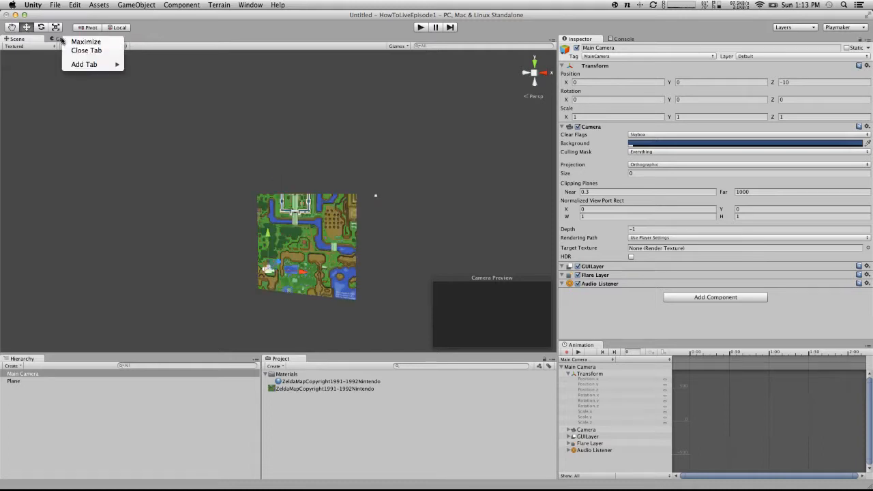
{"action": "left_click", "coordinate": [86, 51]}
{"action": "left_click", "coordinate": [181, 5]}
{"action": "mouse_move", "coordinate": [246, 4]}
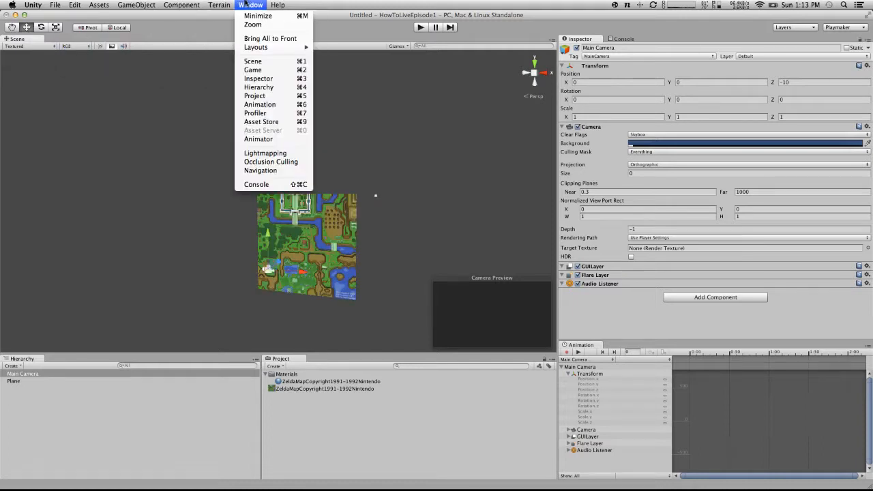
{"action": "left_click", "coordinate": [252, 69]}
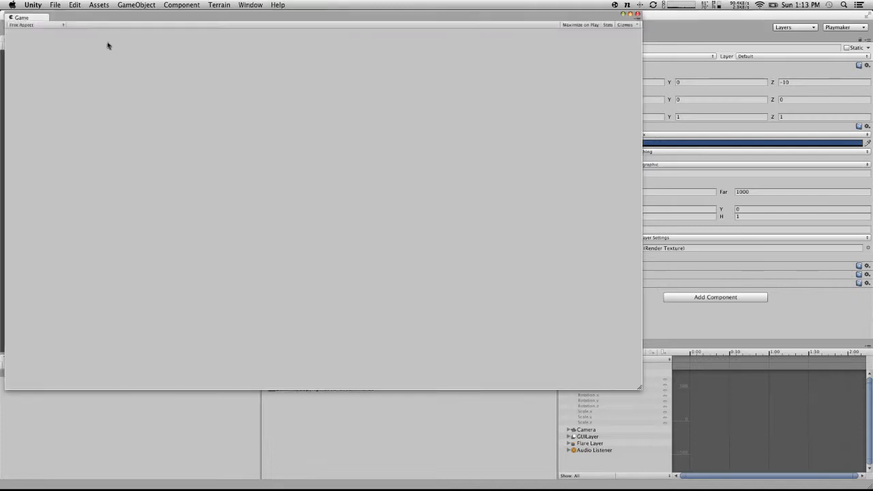
{"action": "left_click_drag", "start_coordinate": [19, 19], "coordinate": [216, 324]}
{"action": "left_click_drag", "start_coordinate": [18, 119], "coordinate": [106, 42]}
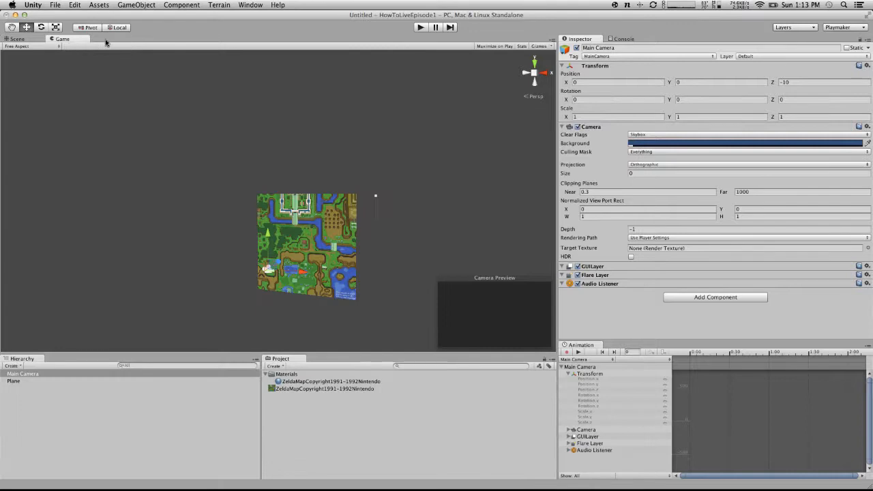
{"action": "left_click", "coordinate": [421, 28]}
{"action": "left_click", "coordinate": [420, 28]}
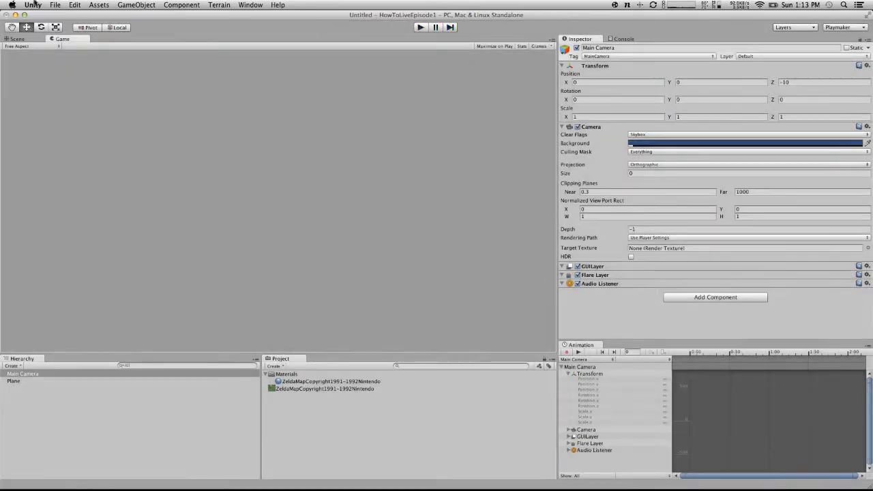
- Save the project and save the scene as MainScene in the Assets folder
{"action": "left_click", "coordinate": [50, 4]}
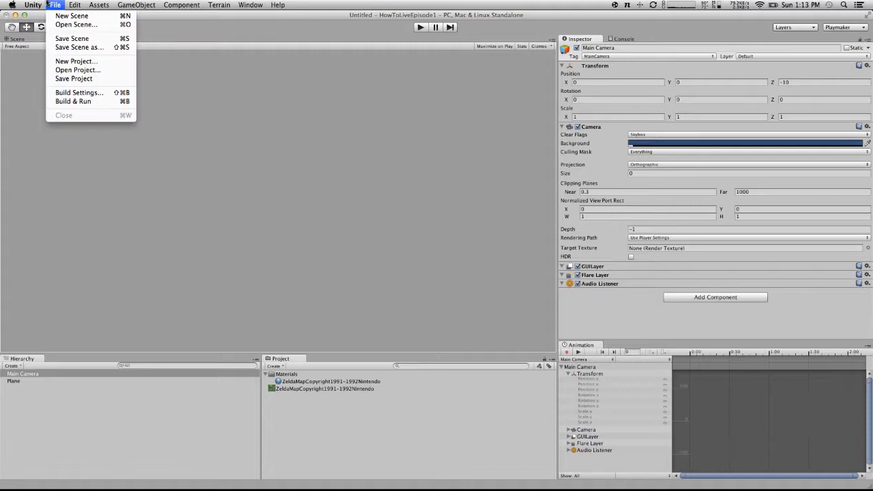
{"action": "left_click", "coordinate": [59, 79]}
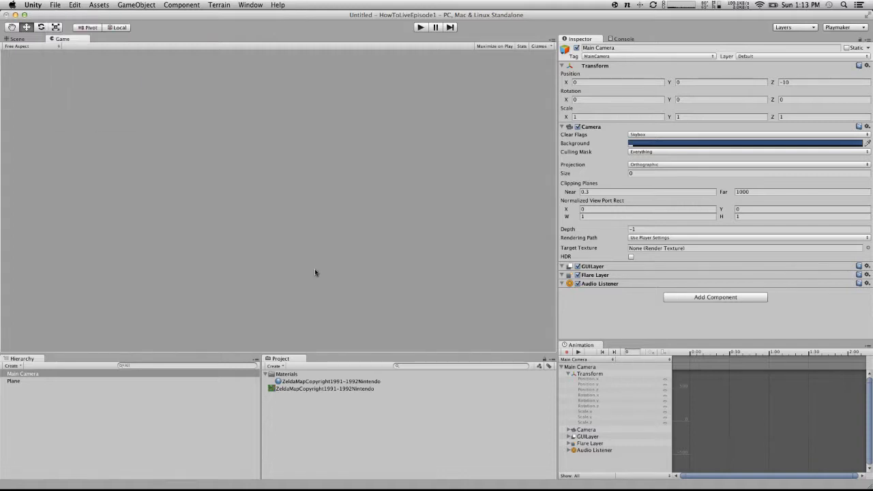
{"action": "left_click", "coordinate": [55, 5]}
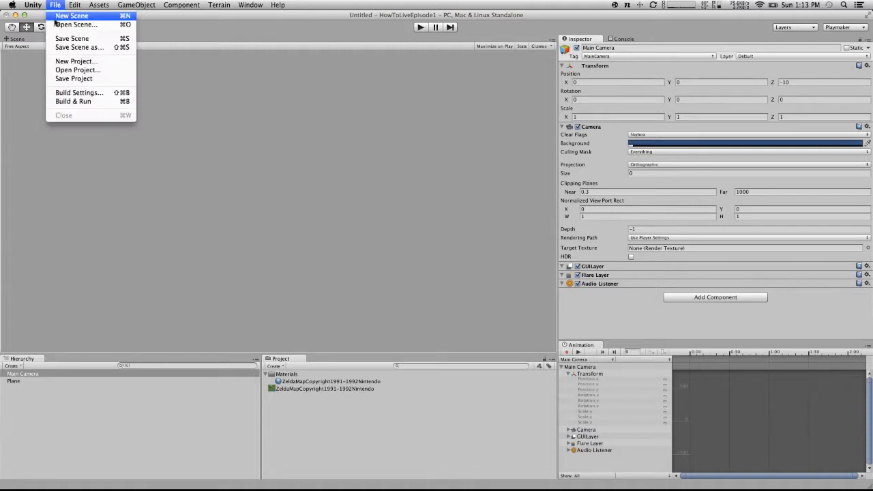
{"action": "left_click", "coordinate": [64, 34]}
{"action": "type", "text": "M"}
{"action": "key", "text": "BackSpace"}
{"action": "type", "text": "MainScene"}
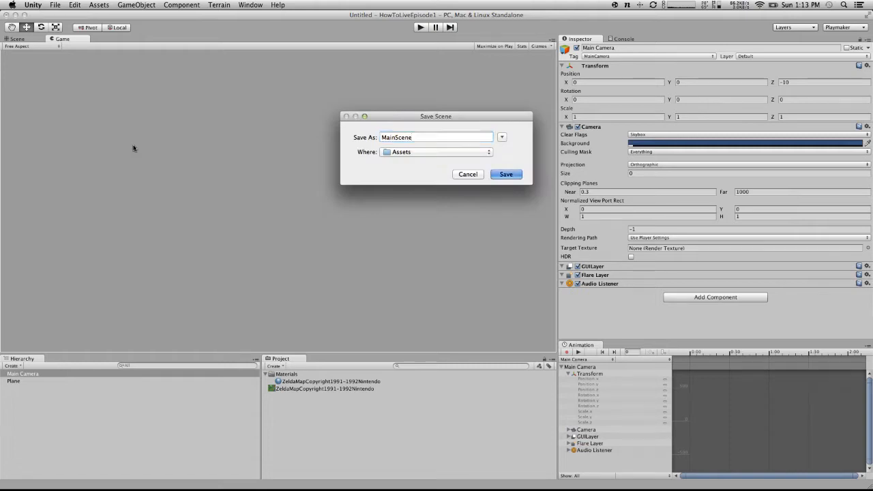
{"action": "key", "text": "Return"}
- Quit and relaunch Unity, reopen the HowToLiveEpisode1 project, and test-run the game
{"action": "left_click", "coordinate": [30, 4]}
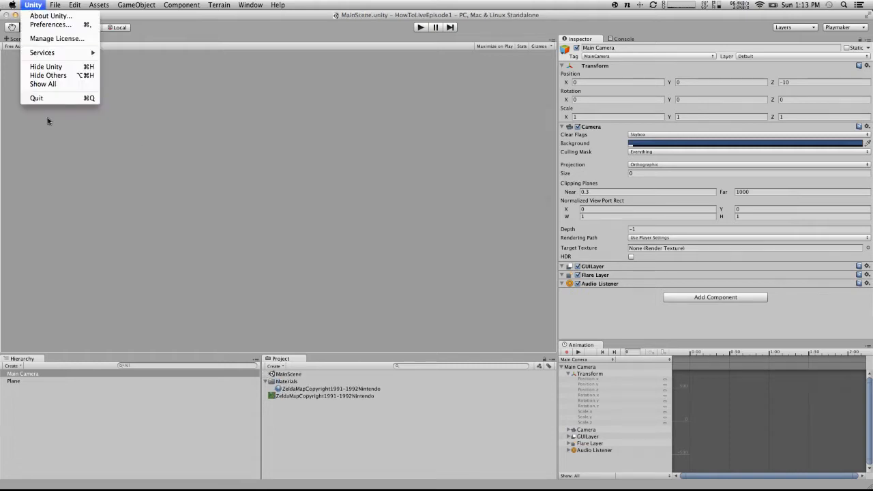
{"action": "left_click", "coordinate": [48, 98]}
{"action": "key", "text": "alt+space"}
{"action": "type", "text": "uni"}
{"action": "key", "text": "Return"}
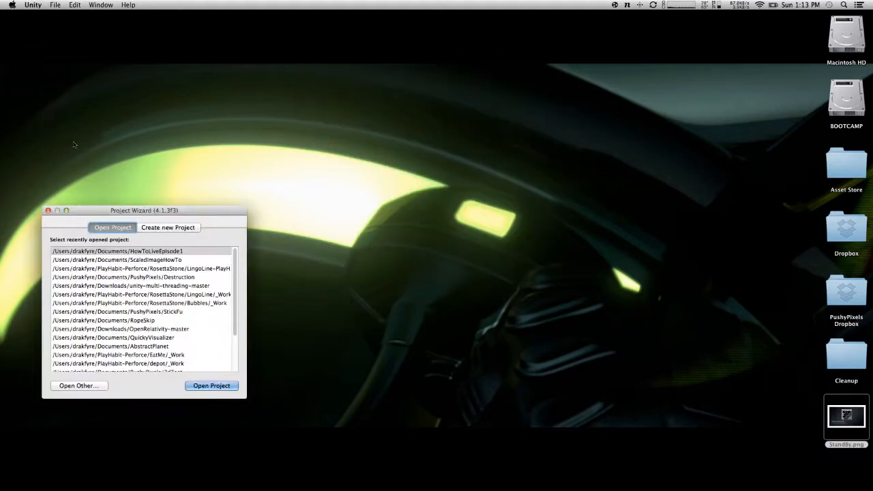
{"action": "left_click", "coordinate": [206, 388]}
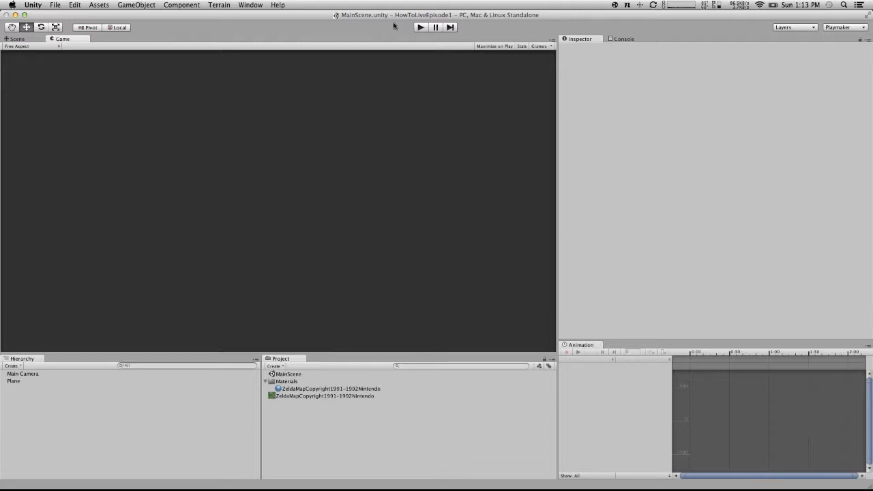
{"action": "left_click", "coordinate": [419, 28]}
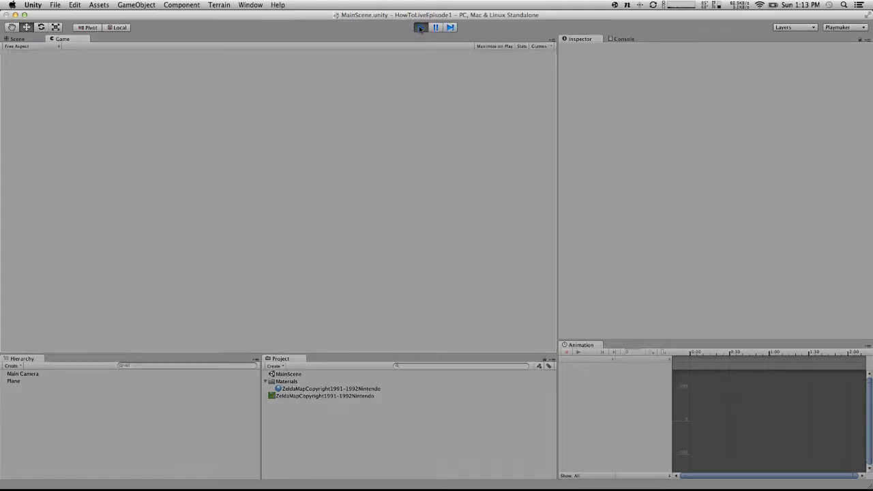
{"action": "left_click", "coordinate": [420, 29]}
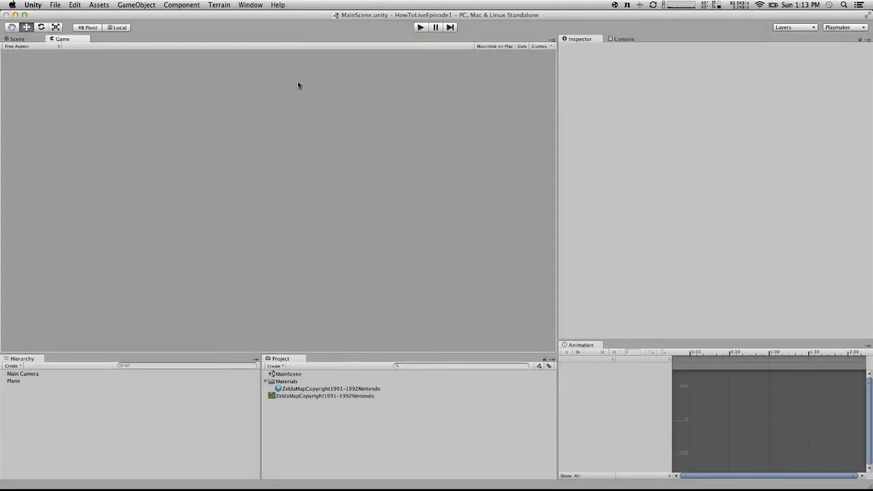
- Set the Main Camera's orthographic size to 5 and check the map while resizing the Game view
{"action": "left_click", "coordinate": [23, 375]}
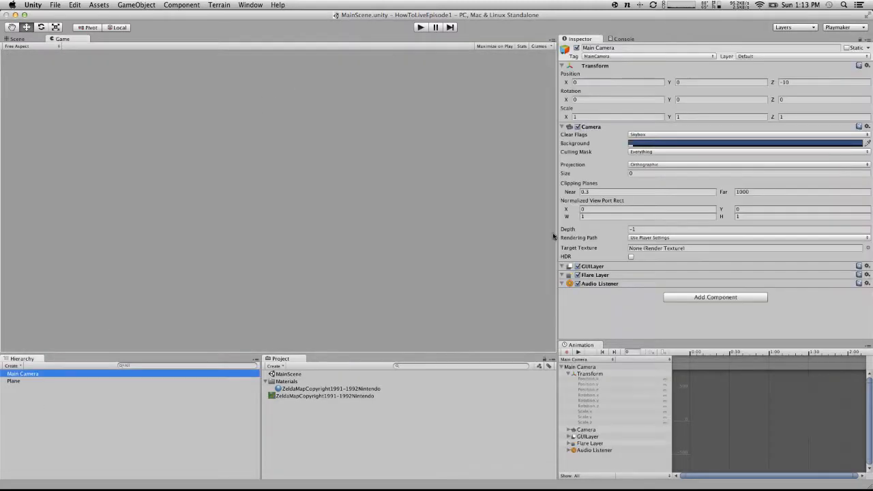
{"action": "type", "text": "10"}
{"action": "key", "text": "BackSpace"}
{"action": "type", "text": "5"}
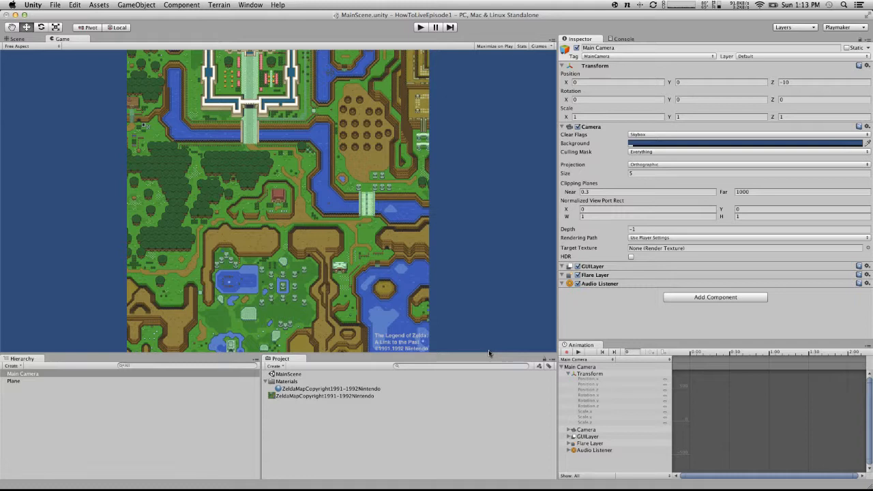
{"action": "left_click_drag", "start_coordinate": [495, 356], "coordinate": [447, 235]}
{"action": "left_click_drag", "start_coordinate": [449, 291], "coordinate": [440, 374]}
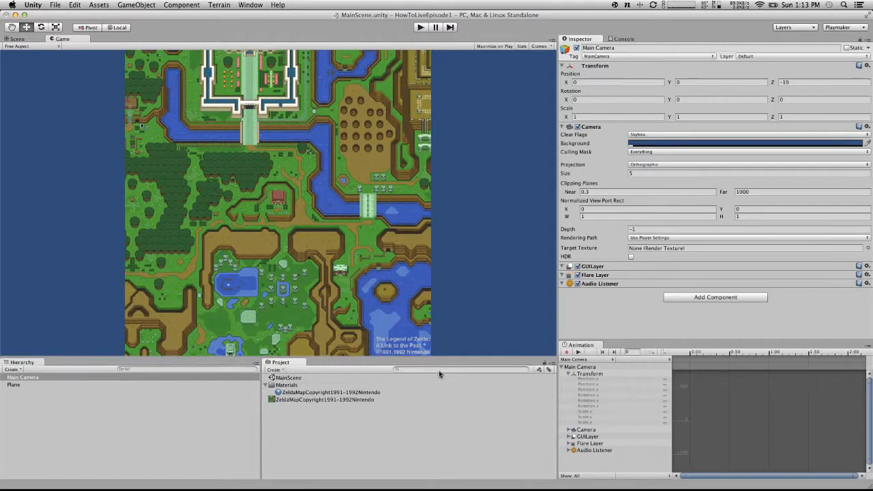
- Create a C# script named StretchToAspectRatio in the project's assets
{"action": "left_click", "coordinate": [148, 385]}
{"action": "left_click", "coordinate": [280, 371]}
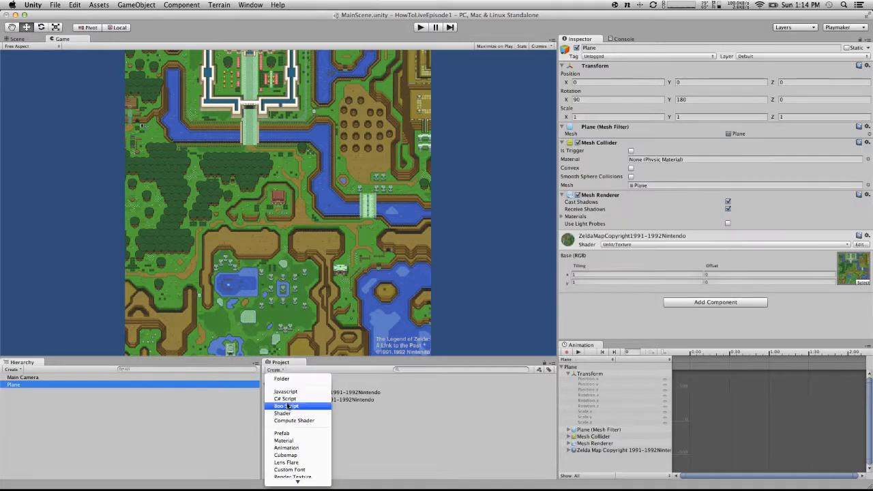
{"action": "left_click", "coordinate": [285, 399]}
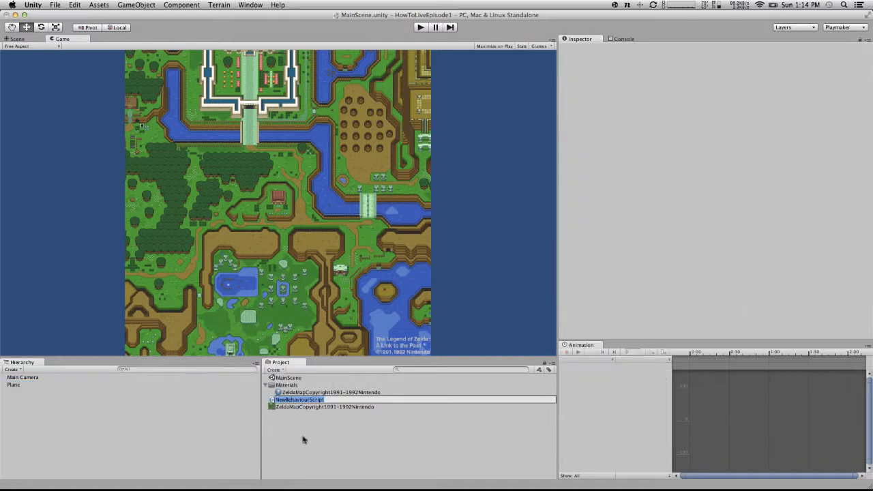
{"action": "type", "text": "Co"}
{"action": "type", "text": "retchToAspectRatio"}
{"action": "key", "text": "Return"}
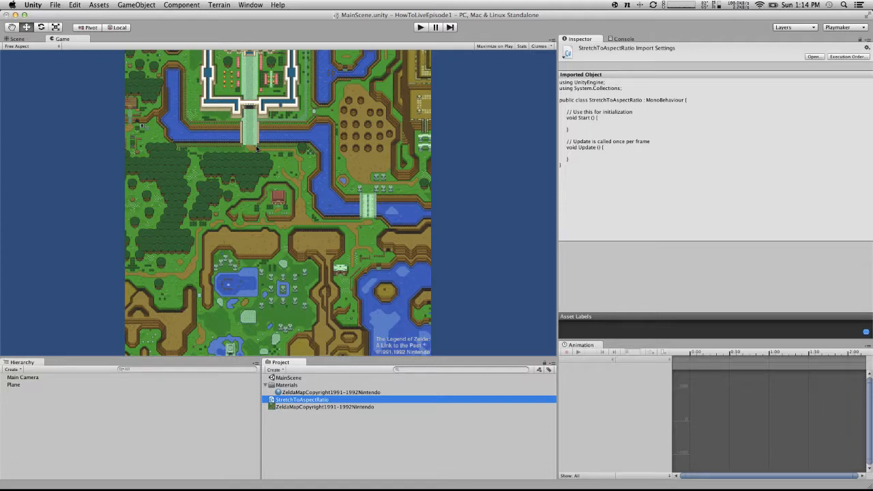
{"action": "left_click", "coordinate": [243, 417]}
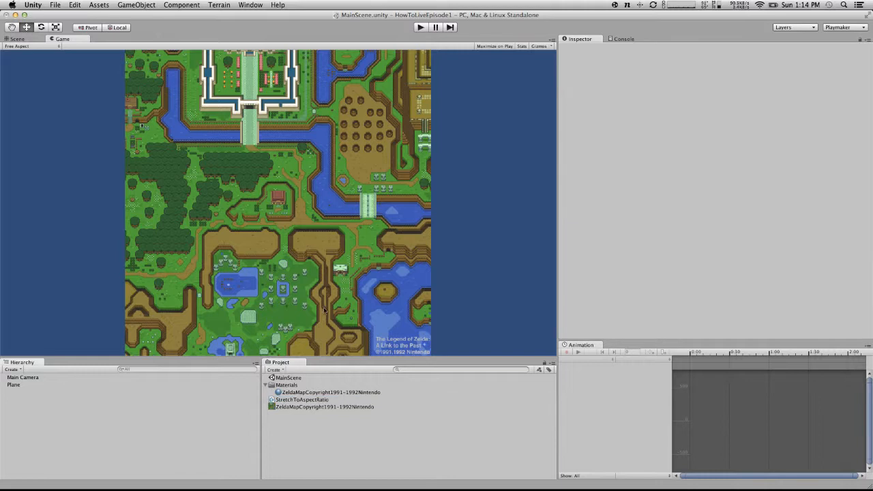
- Widen the Game view by moving its border with the Inspector
{"action": "left_click_drag", "start_coordinate": [405, 358], "coordinate": [382, 409]}
{"action": "mouse_move", "coordinate": [385, 477]}
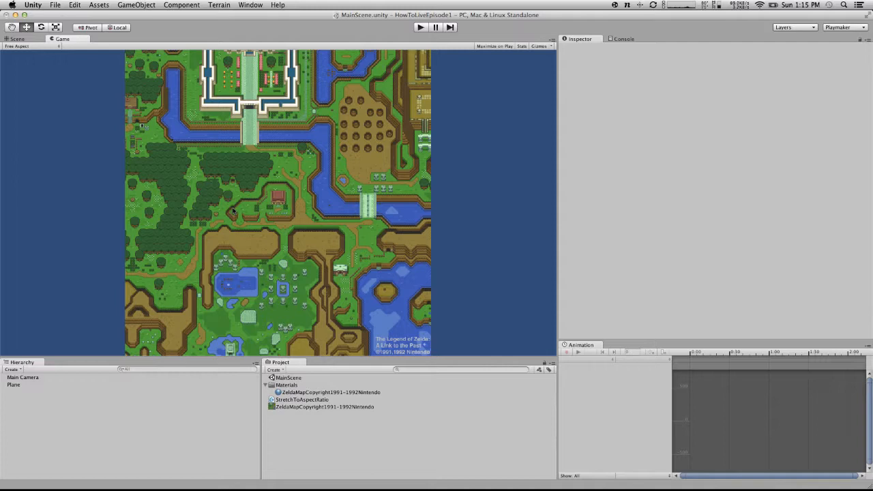
{"action": "mouse_move", "coordinate": [239, 486]}
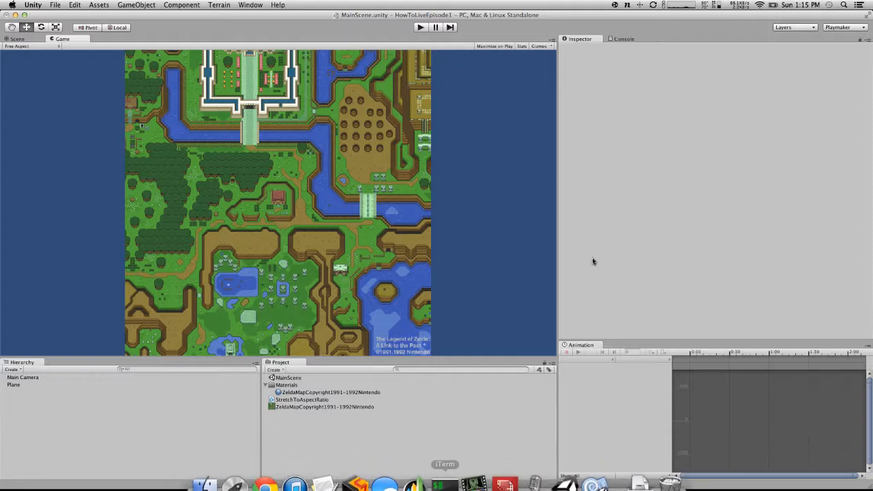
{"action": "left_click_drag", "start_coordinate": [557, 235], "coordinate": [611, 246]}
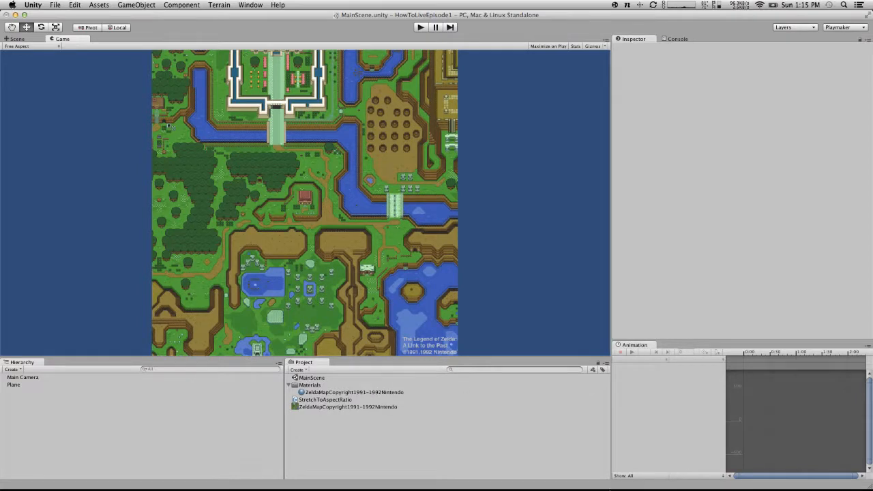
- Switch to MonoDevelop with StretchToAspectRatio.cs open, hide the other applications, and enlarge the editor window to fill the screen
{"action": "mouse_move", "coordinate": [595, 478]}
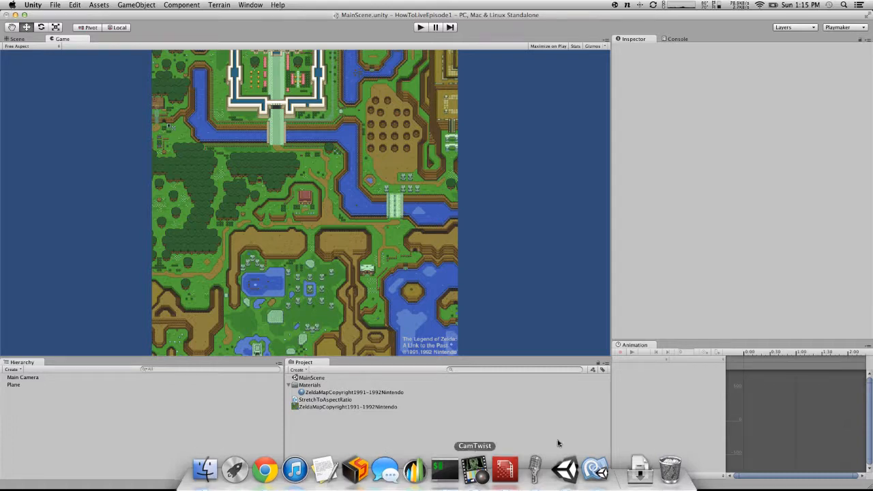
{"action": "left_click", "coordinate": [595, 470]}
{"action": "left_click_drag", "start_coordinate": [328, 97], "coordinate": [192, 7]}
{"action": "key", "text": "alt+super+h"}
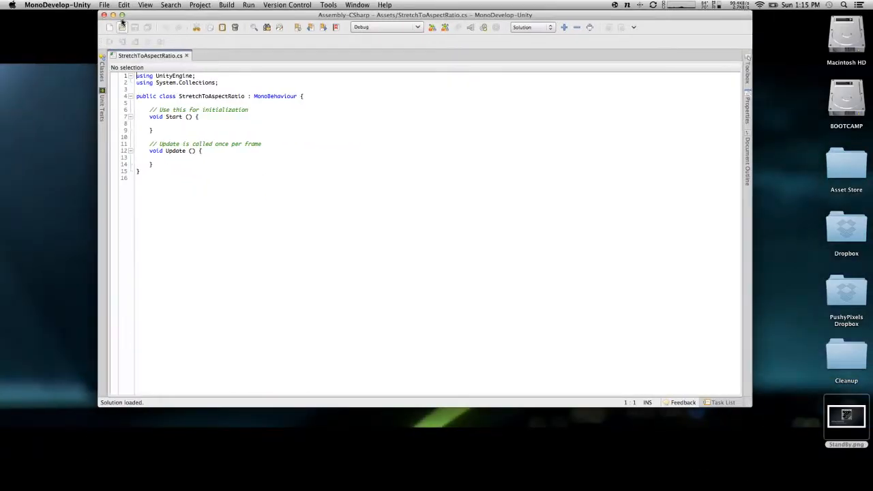
{"action": "left_click", "coordinate": [122, 15]}
{"action": "key", "text": "ctrl+Left"}
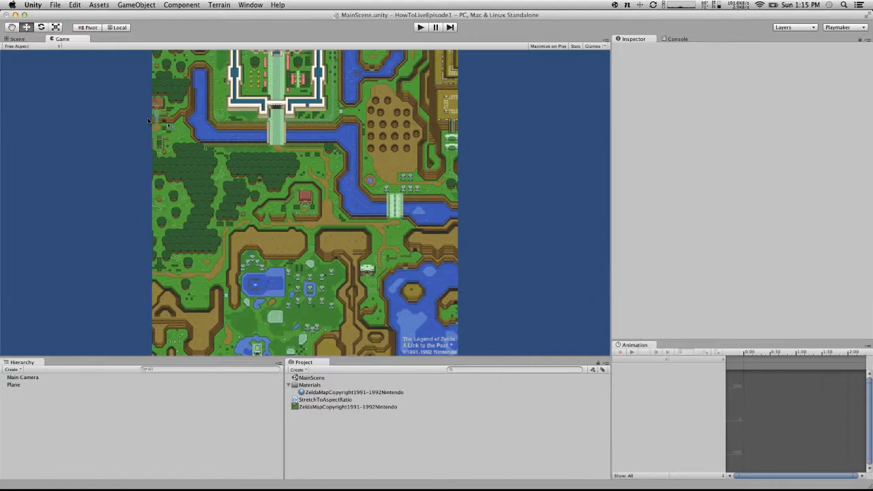
{"action": "key", "text": "ctrl+Right"}
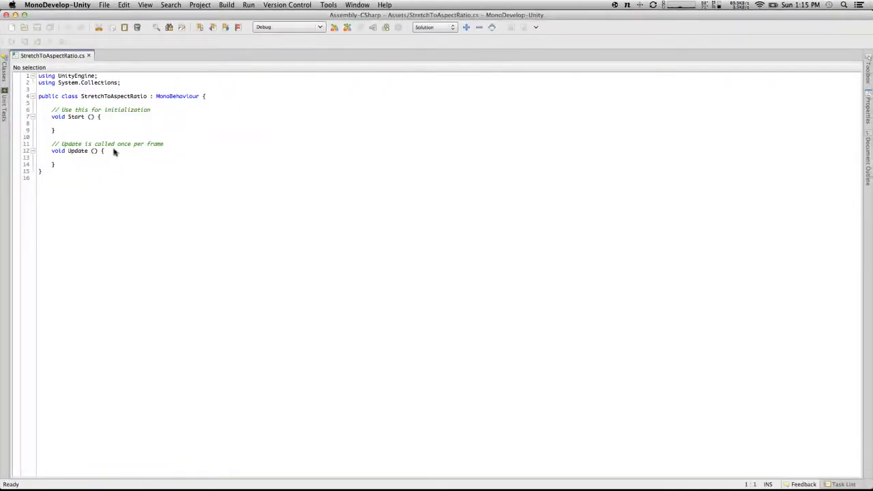
- Put the opening braces of the StretchToAspectRatio class and the Update method on their own lines
{"action": "left_click", "coordinate": [206, 96]}
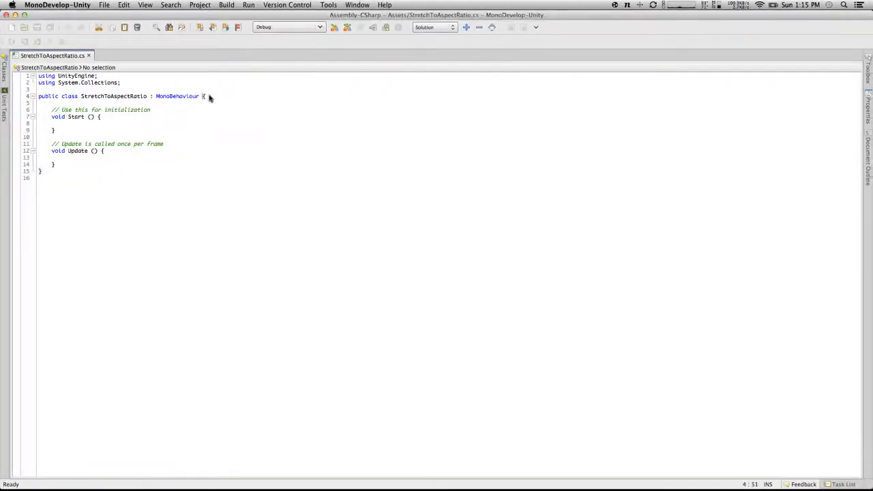
{"action": "key", "text": "Return"}
{"action": "left_click", "coordinate": [108, 158]}
{"action": "key", "text": "Right"}
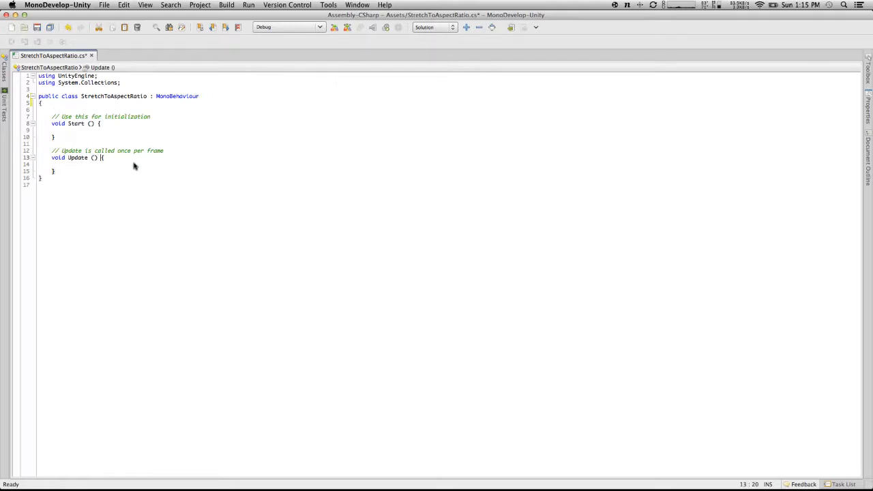
{"action": "key", "text": "Return"}
{"action": "key", "text": "Down"}
- Write the expression Camera.main.aspect inside the Update method
{"action": "type", "text": "Camera."}
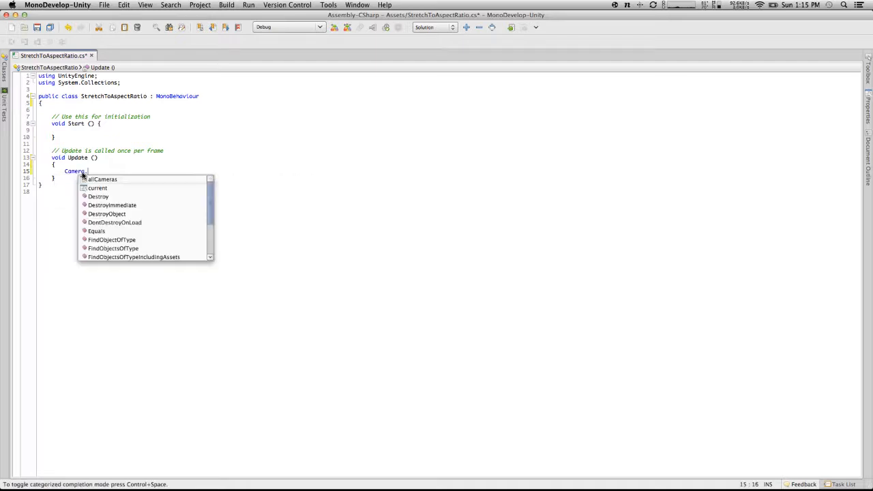
{"action": "type", "text": "main.as"}
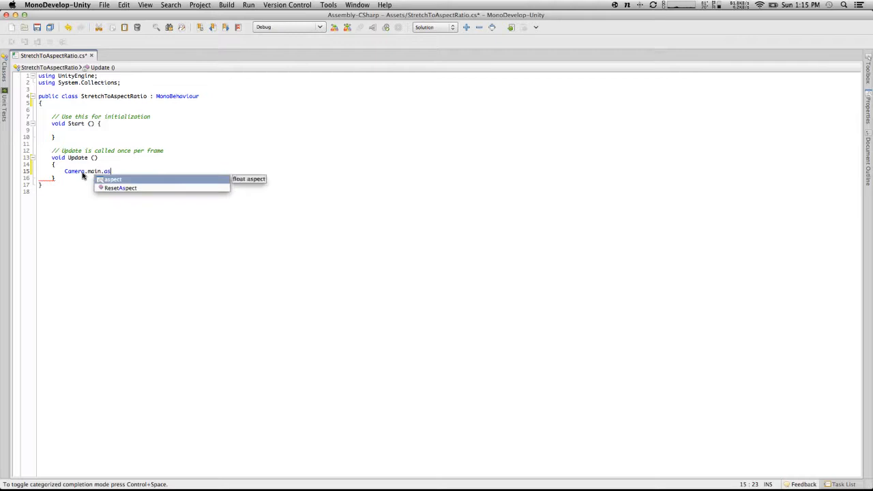
{"action": "key", "text": "Return"}
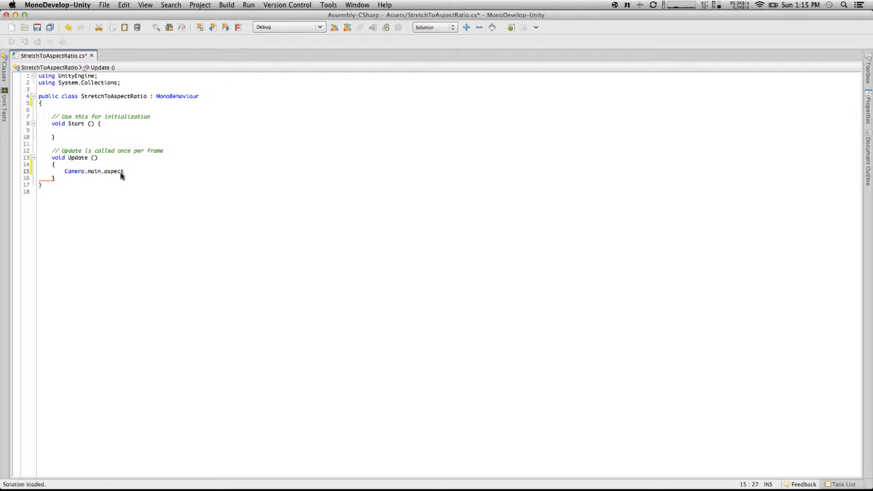
- Switch to Unity, try out changing the Plane's X position and X scale, undo both changes, and return to the script in MonoDevelop
{"action": "left_click", "coordinate": [63, 172]}
{"action": "key", "text": "ctrl+Right"}
{"action": "key", "text": "ctrl+Left"}
{"action": "key", "text": "ctrl+Left"}
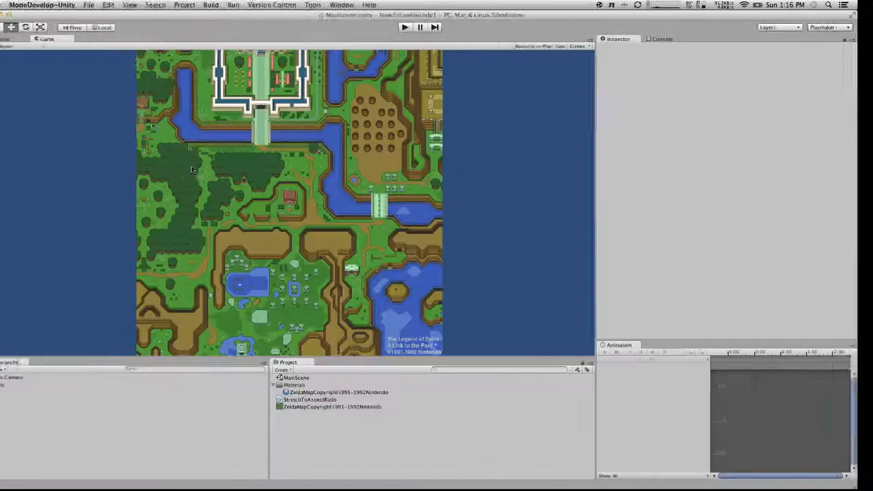
{"action": "left_click", "coordinate": [15, 385]}
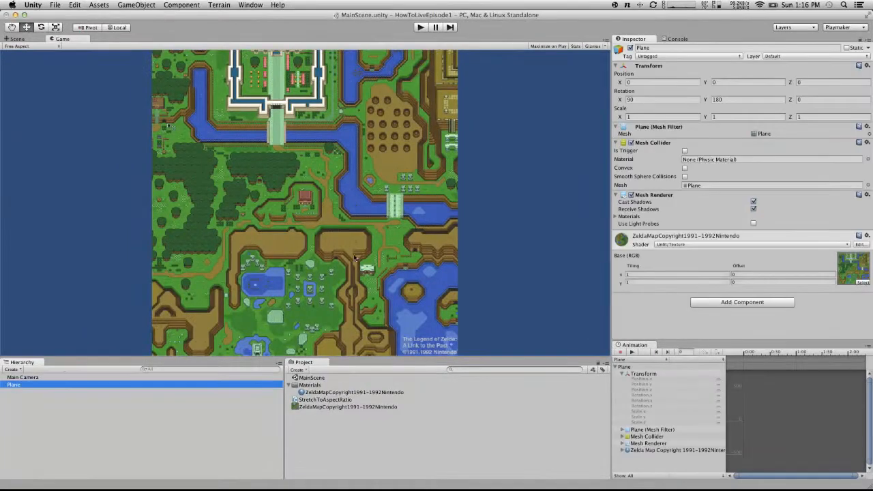
{"action": "left_click_drag", "start_coordinate": [623, 83], "coordinate": [550, 84]}
{"action": "key", "text": "super+z"}
{"action": "left_click_drag", "start_coordinate": [621, 118], "coordinate": [660, 116]}
{"action": "key", "text": "super+z"}
{"action": "key", "text": "super+Tab"}
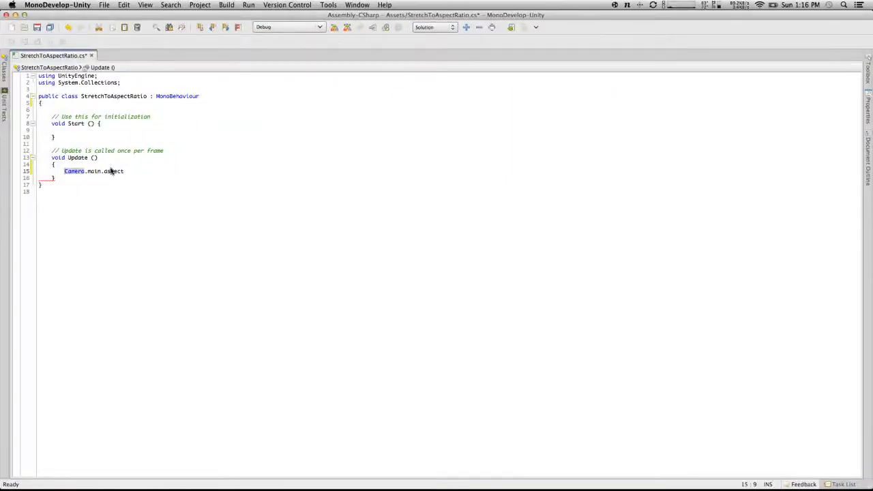
- Insert "transform." in front of Camera.main.aspect in the Update method
{"action": "type", "text": "transform."}
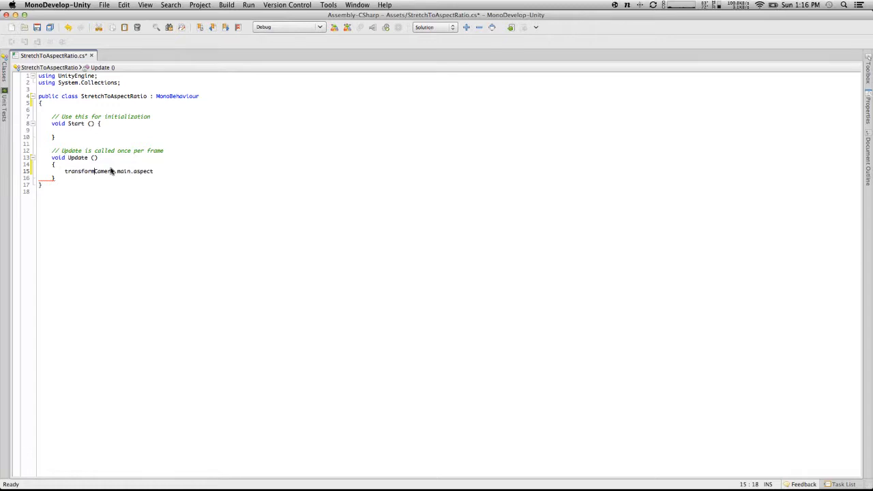
{"action": "type", "text": "s"}
{"action": "key", "text": "BackSpace"}
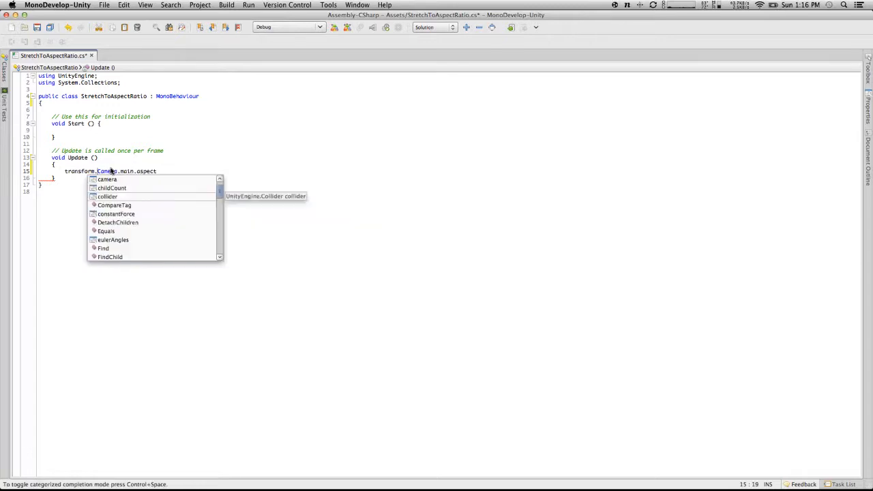
- Add the line "Vector3 newScale = transform.localScale;" as the first statement of the Update method
{"action": "left_click", "coordinate": [112, 166]}
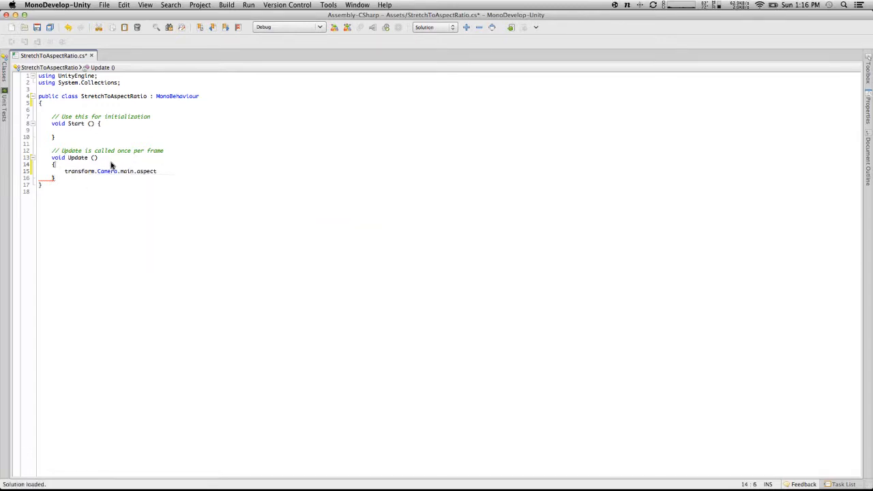
{"action": "key", "text": "Return"}
{"action": "type", "text": "V"}
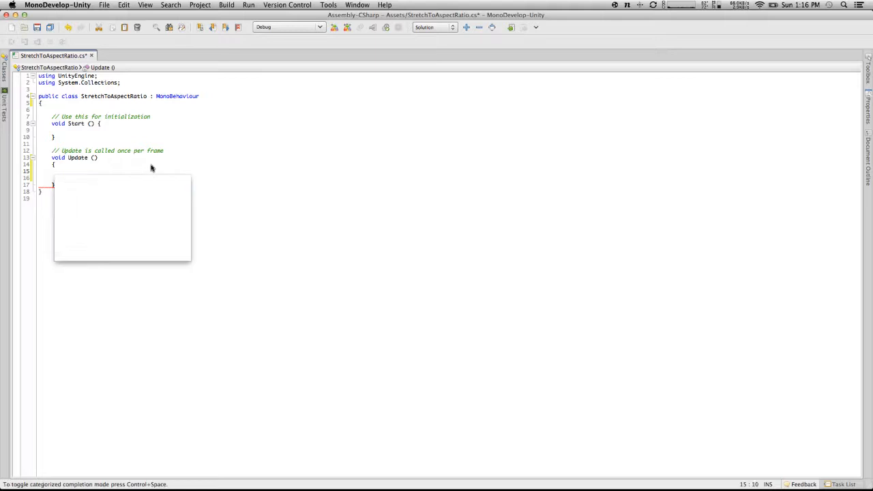
{"action": "type", "text": "ector3 newScale"}
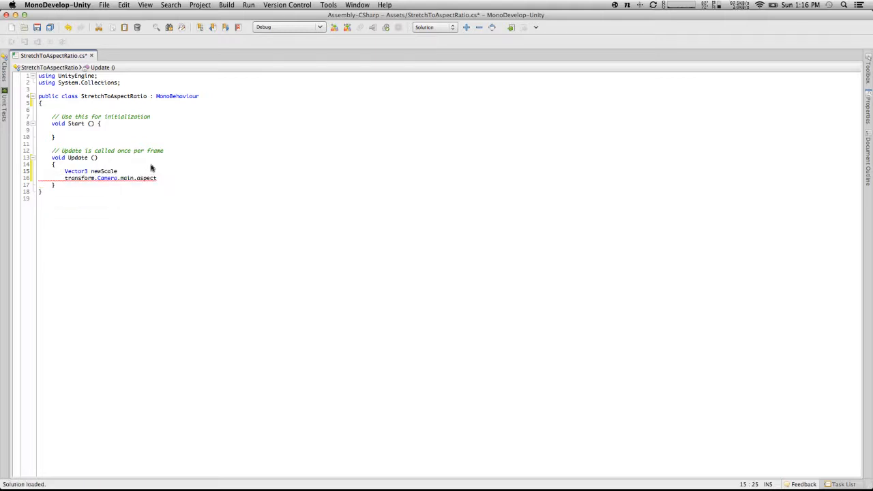
{"action": "type", "text": " = transform."}
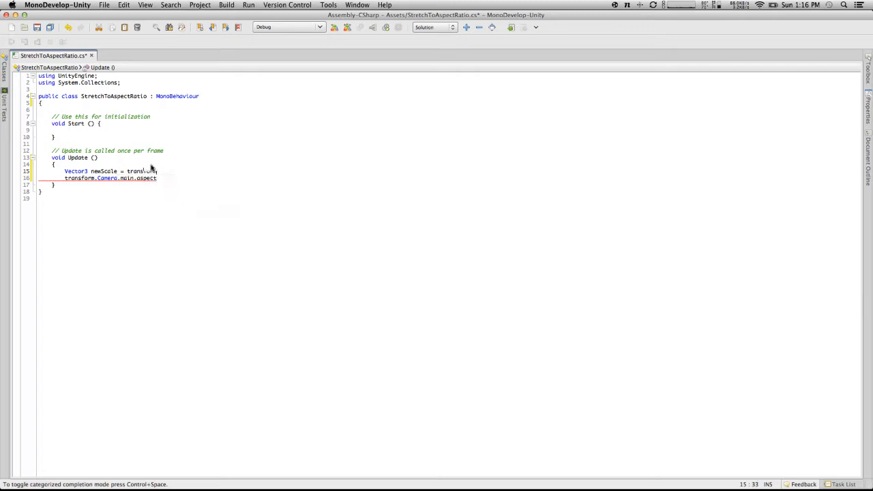
{"action": "type", "text": "sca"}
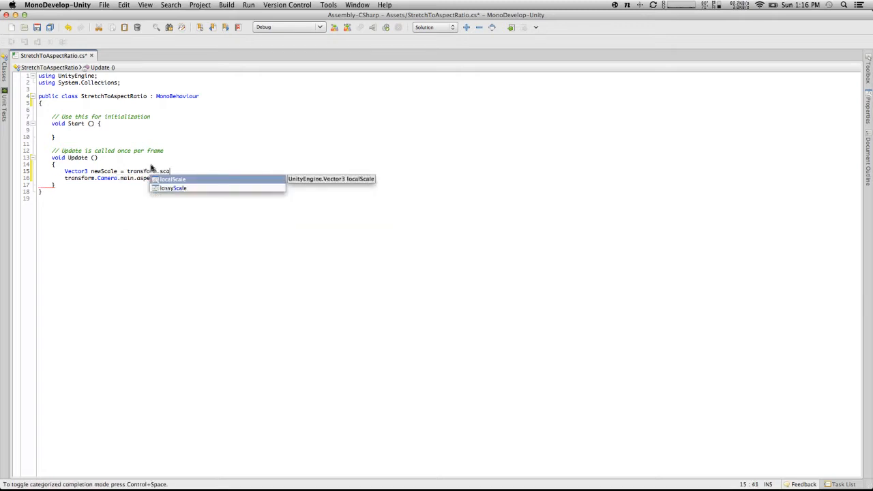
{"action": "key", "text": "Return"}
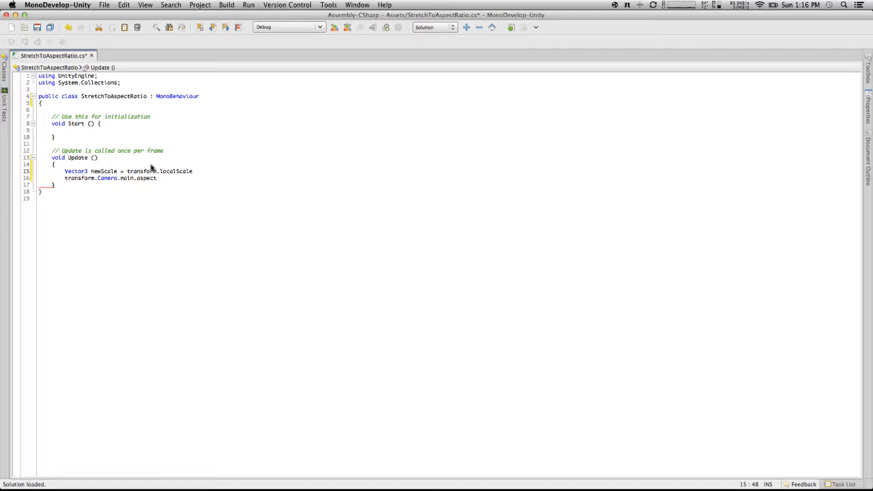
{"action": "type", "text": ";"}
{"action": "key", "text": "Return"}
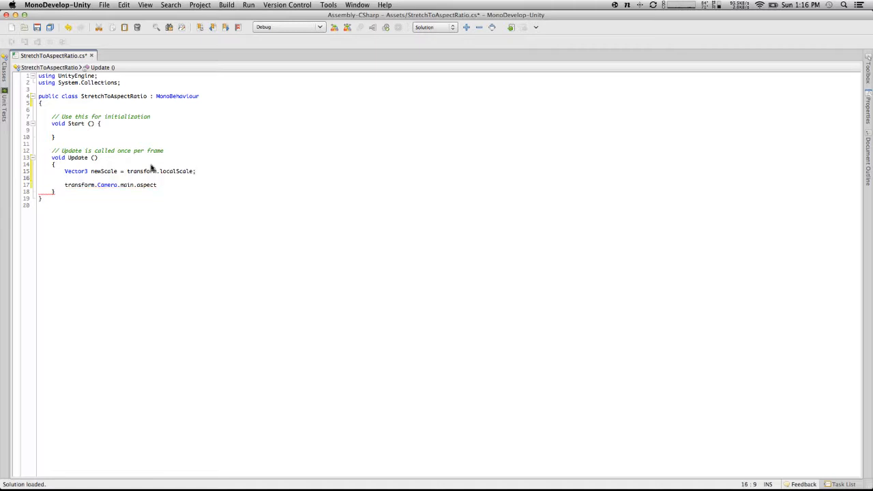
- Add a statement "newScale *= Camera.main.aspect" below the newScale declaration, copying Camera.main.aspect from the line beneath
{"action": "type", "text": "new"}
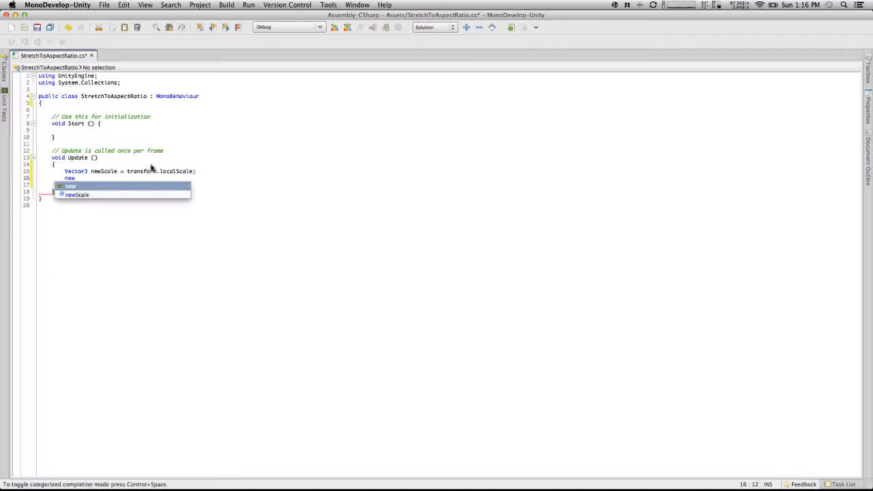
{"action": "type", "text": "Scale *"}
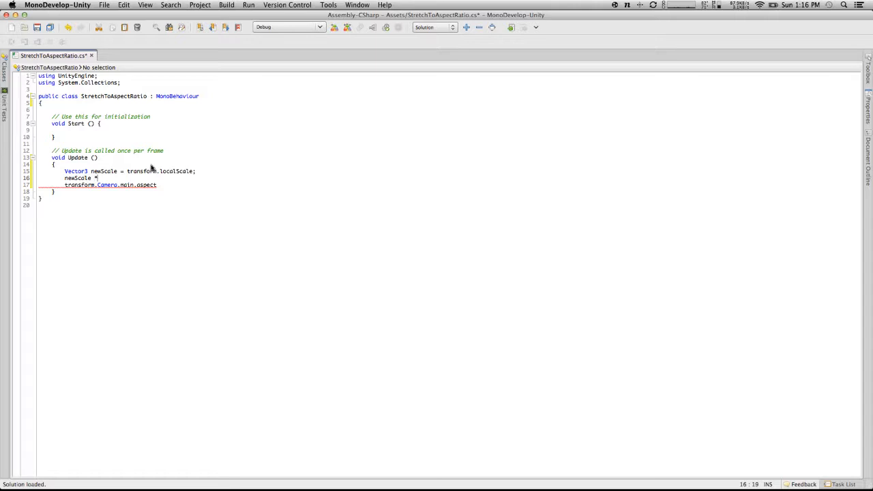
{"action": "left_click_drag", "start_coordinate": [157, 185], "coordinate": [98, 188]}
{"action": "key", "text": "super+c"}
{"action": "left_click", "coordinate": [121, 175]}
{"action": "key", "text": "super+v"}
- Delete the leftover transform.Camera.main.aspect line, end the newScale multiplication with a semicolon and a new line, and save the script
{"action": "left_click_drag", "start_coordinate": [156, 189], "coordinate": [4, 189]}
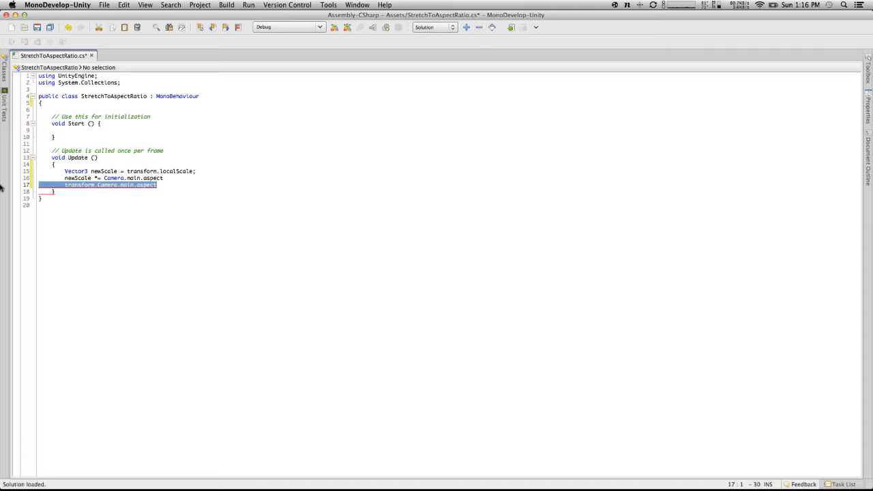
{"action": "key", "text": "BackSpace"}
{"action": "key", "text": "BackSpace"}
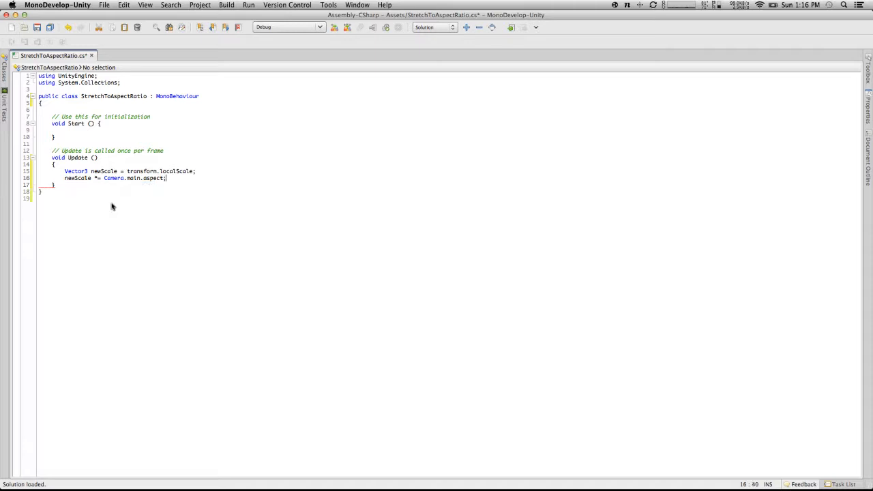
{"action": "key", "text": "Return"}
{"action": "left_click", "coordinate": [38, 28]}
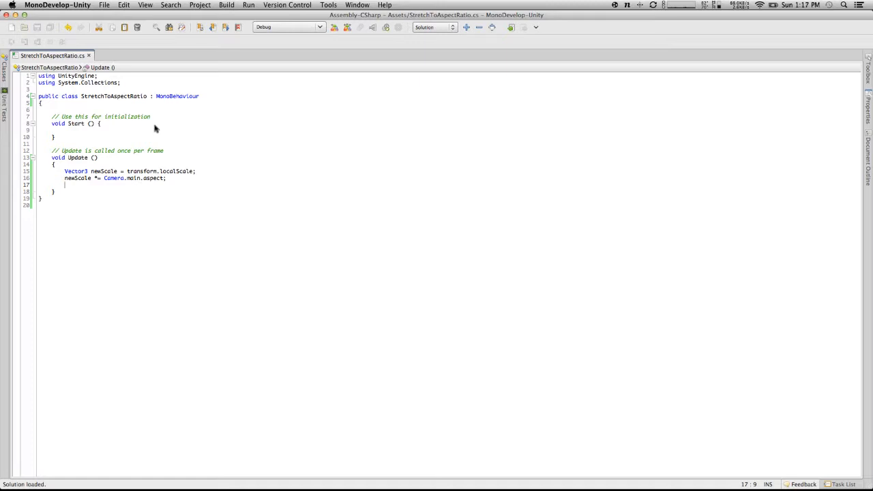
- Add the assignment "transform.localScale = newScale;" below the newScale multiplication in the Update method
{"action": "type", "text": "tra"}
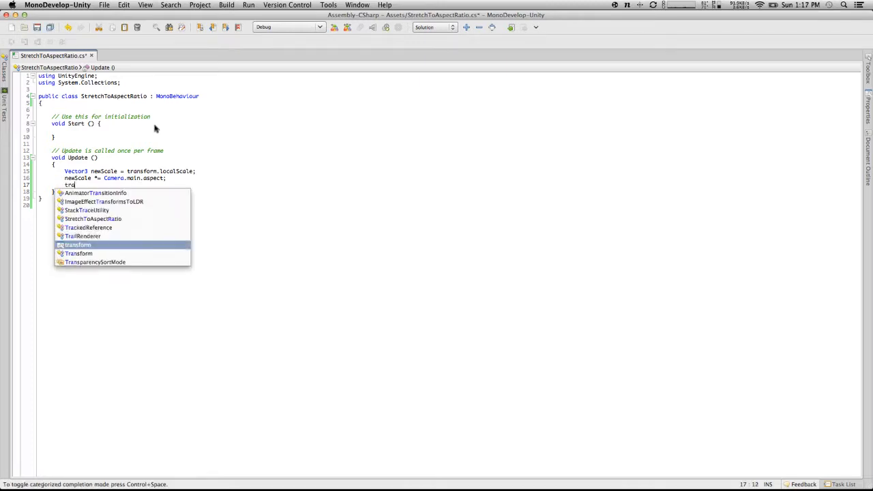
{"action": "type", "text": "nsform.loco"}
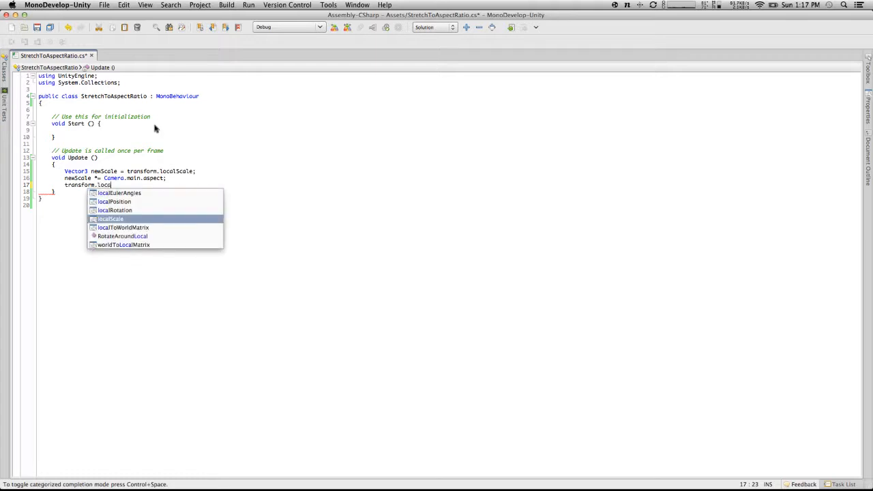
{"action": "key", "text": "Return"}
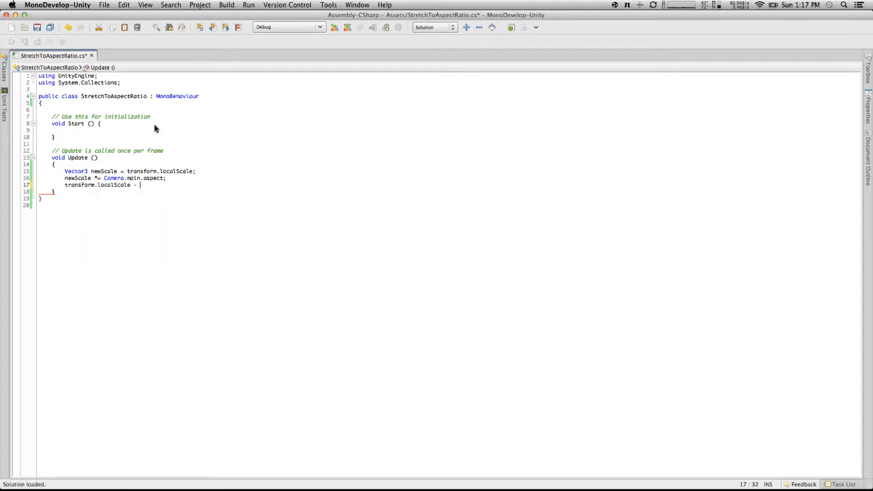
{"action": "type", "text": "= new"}
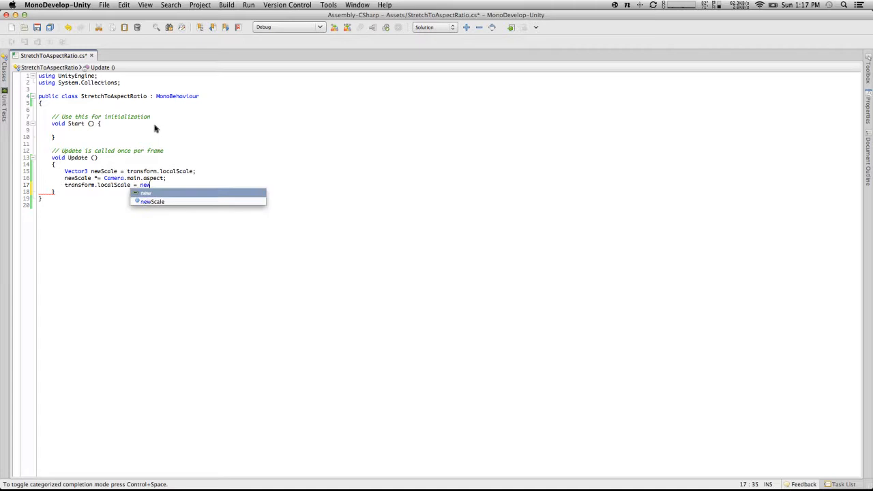
{"action": "key", "text": "Down"}
{"action": "key", "text": "Return"}
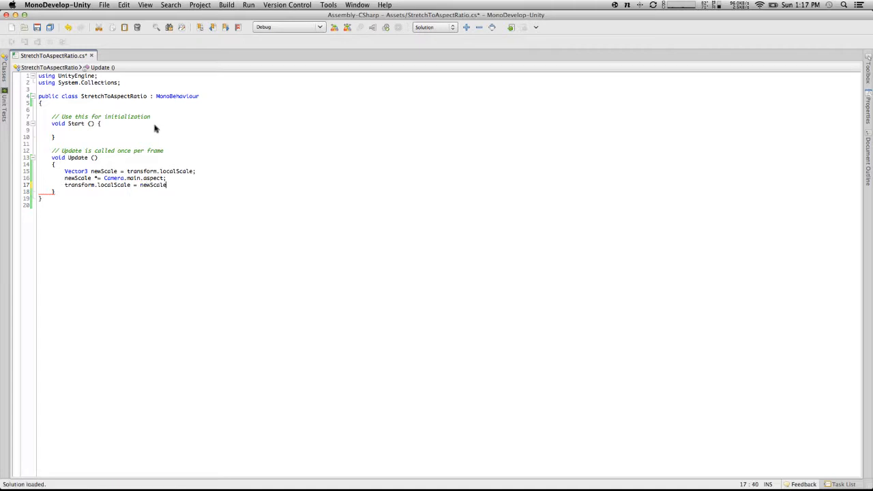
- Restrict the aspect multiplication to newScale.x in the Update method and save the script
{"action": "left_click", "coordinate": [92, 178]}
{"action": "type", "text": ".x"}
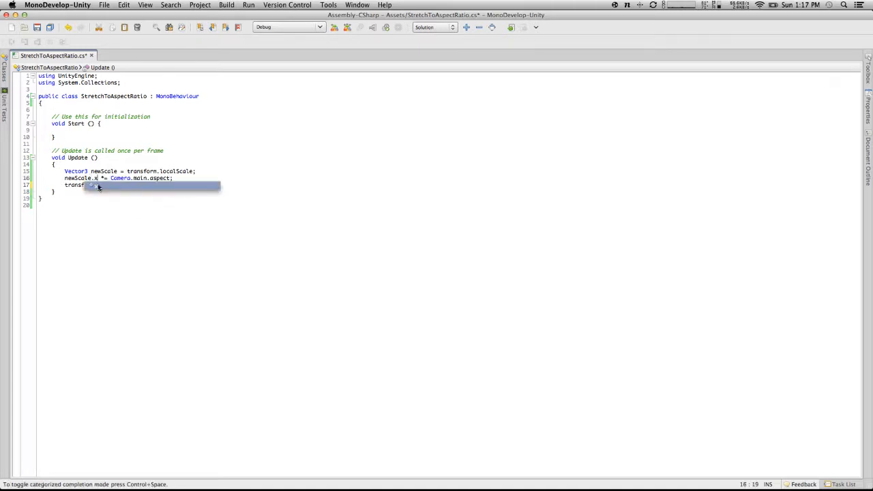
{"action": "left_click", "coordinate": [284, 302]}
{"action": "left_click", "coordinate": [37, 28]}
- Switch to Unity, attach the StretchToAspectRatio script to the Plane, and briefly run the scene
{"action": "key", "text": "ctrl+Left"}
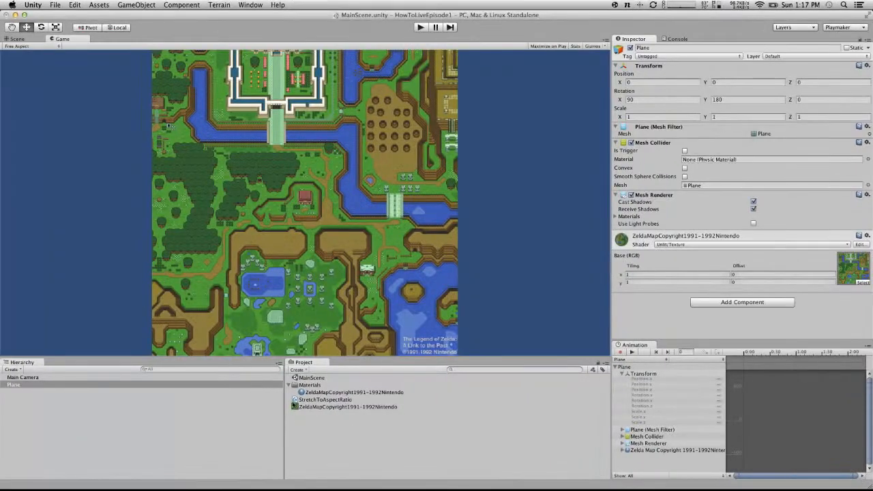
{"action": "left_click_drag", "start_coordinate": [299, 400], "coordinate": [84, 386]}
{"action": "left_click", "coordinate": [421, 27]}
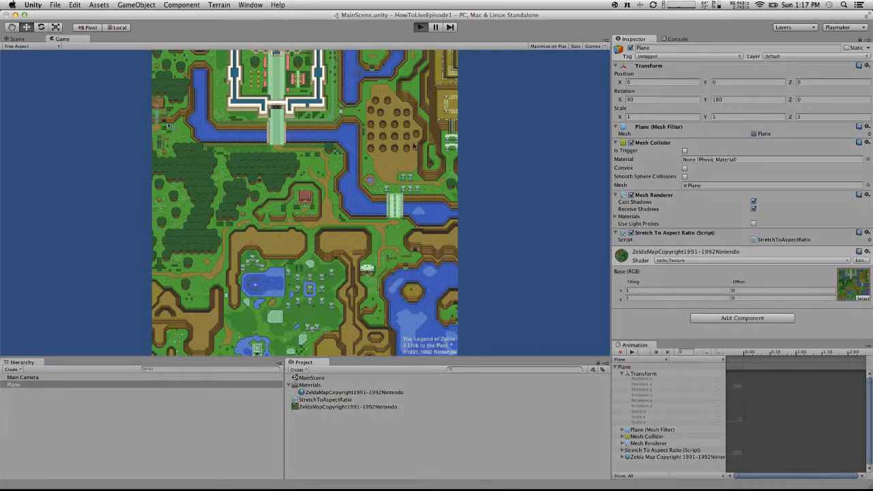
{"action": "left_click", "coordinate": [421, 27]}
- Return to MonoDevelop, change the newScale.x line to a plain assignment of Camera.main.aspect, and save the script
{"action": "key", "text": "ctrl+Right"}
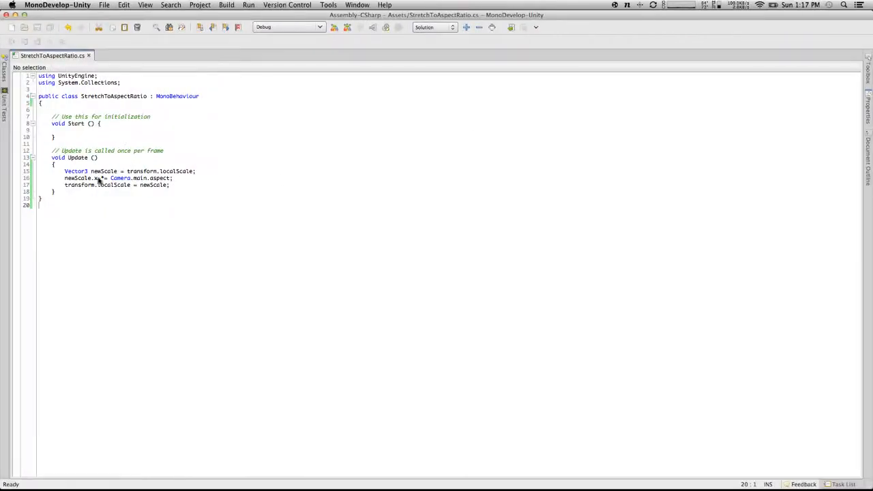
{"action": "mouse_move", "coordinate": [99, 179]}
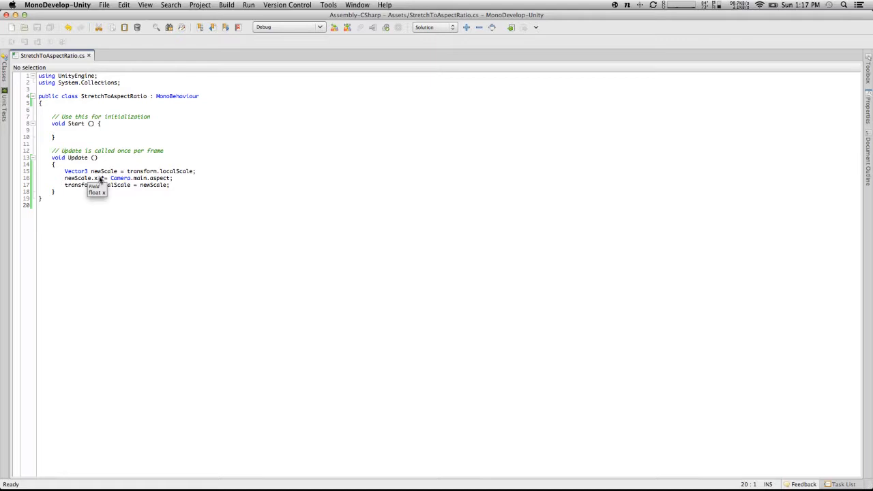
{"action": "left_click", "coordinate": [105, 179]}
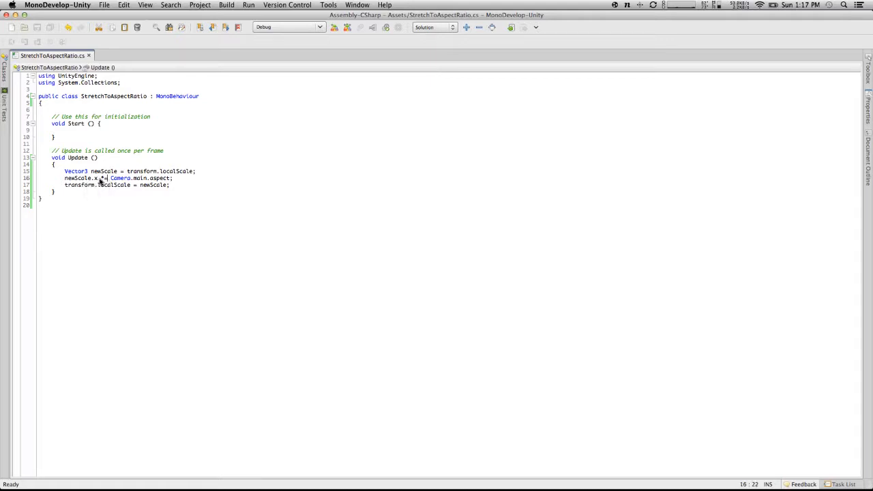
{"action": "left_click", "coordinate": [104, 179]}
{"action": "key", "text": "BackSpace"}
{"action": "left_click", "coordinate": [37, 28]}
- Switch to Unity, run the scene, and resize the Game view to check the map's stretching before stopping playback
{"action": "key", "text": "super+Tab"}
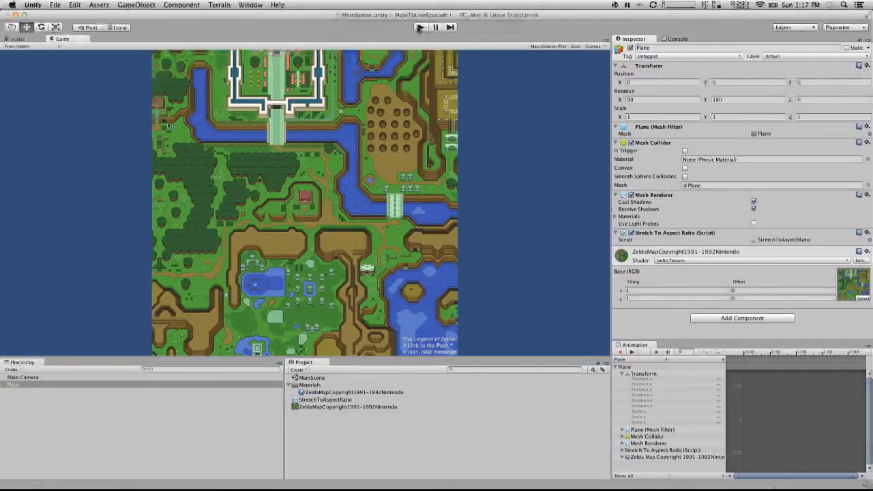
{"action": "left_click", "coordinate": [421, 27]}
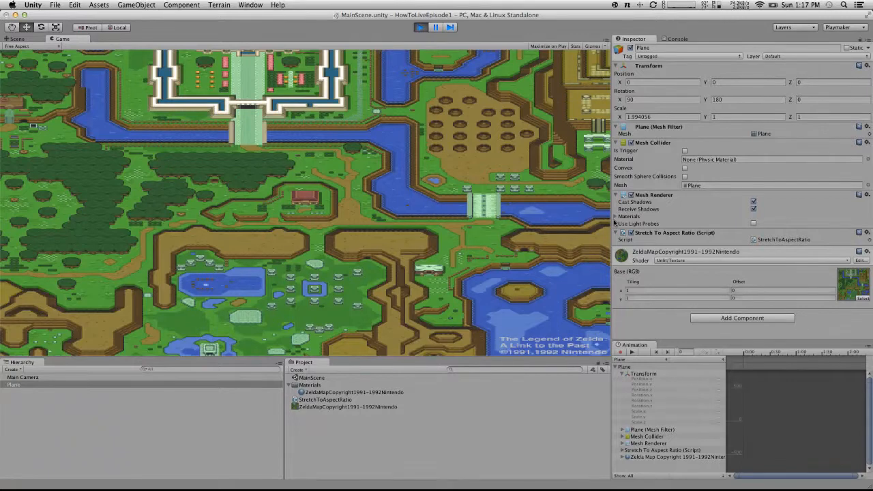
{"action": "left_click_drag", "start_coordinate": [612, 223], "coordinate": [640, 223]}
{"action": "left_click_drag", "start_coordinate": [443, 359], "coordinate": [489, 358]}
{"action": "left_click_drag", "start_coordinate": [640, 198], "coordinate": [649, 236]}
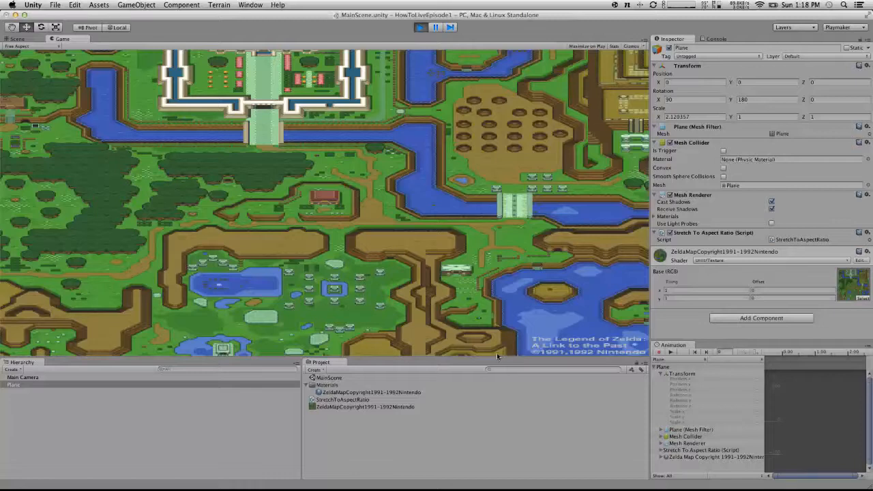
{"action": "left_click_drag", "start_coordinate": [488, 356], "coordinate": [467, 355]}
{"action": "left_click_drag", "start_coordinate": [650, 146], "coordinate": [476, 145]}
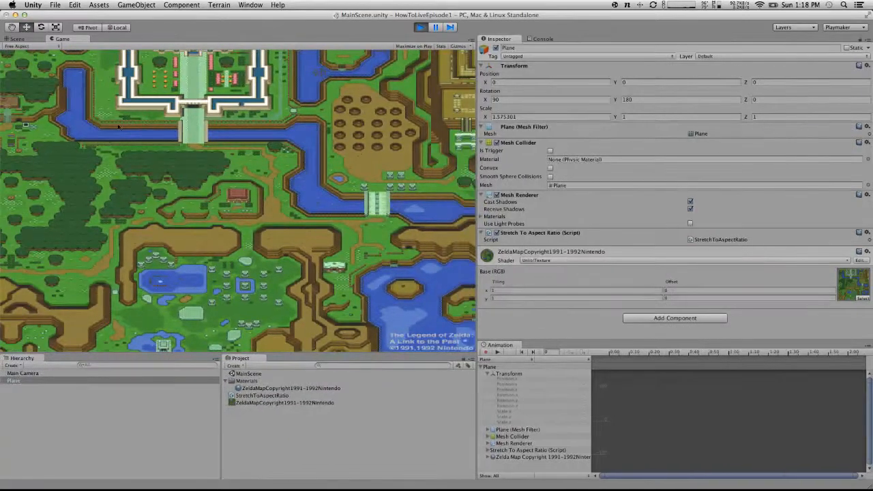
{"action": "left_click", "coordinate": [420, 28]}
{"action": "key", "text": "ctrl+Right"}
{"action": "key", "text": "ctrl+Right"}
{"action": "key", "text": "ctrl+Right"}
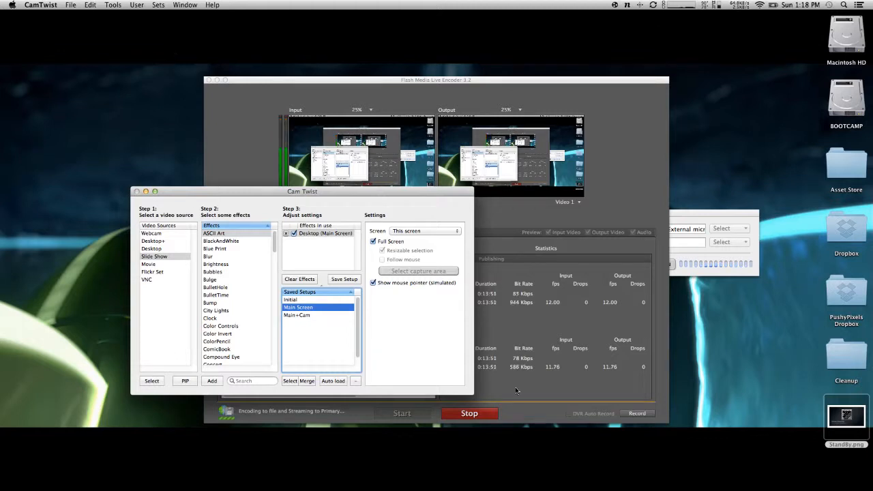
{"action": "left_click", "coordinate": [463, 416]}
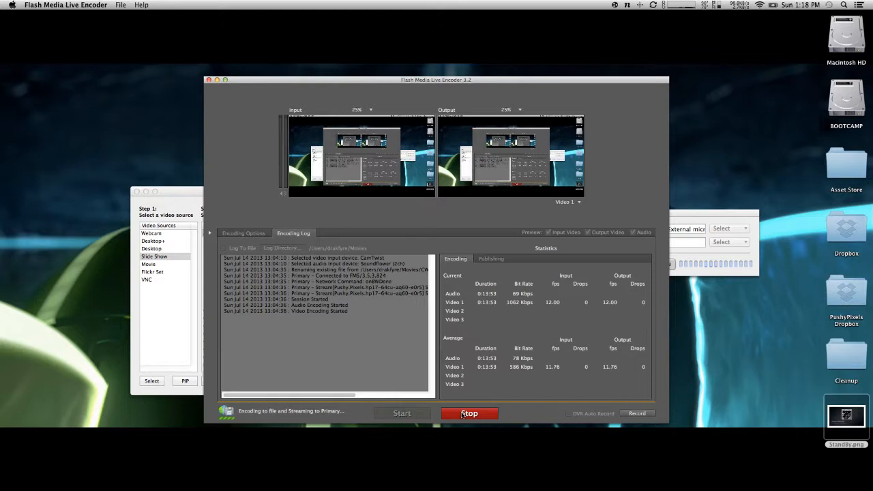
{"action": "key", "text": "ctrl+Left"}
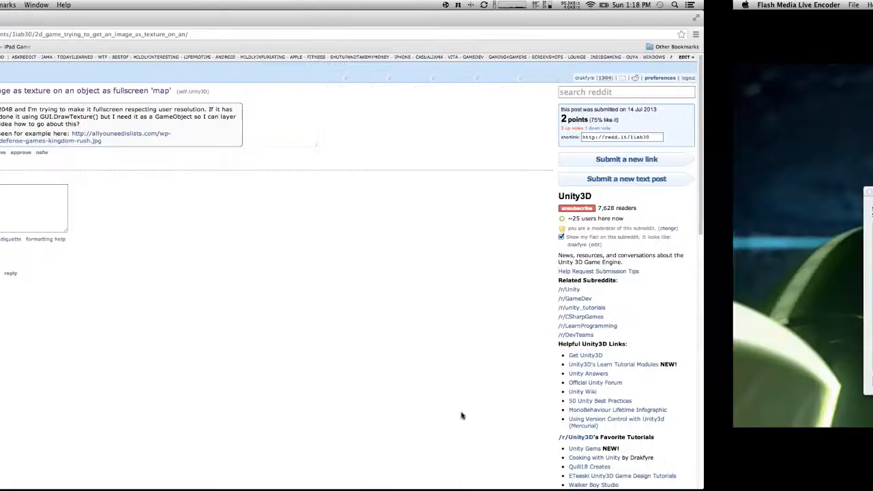
{"action": "key", "text": "ctrl+Right"}
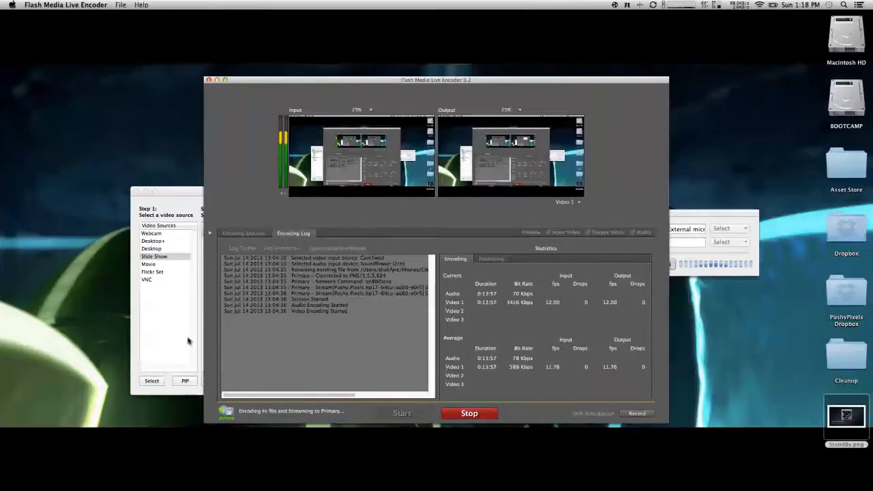
{"action": "left_click", "coordinate": [157, 325]}
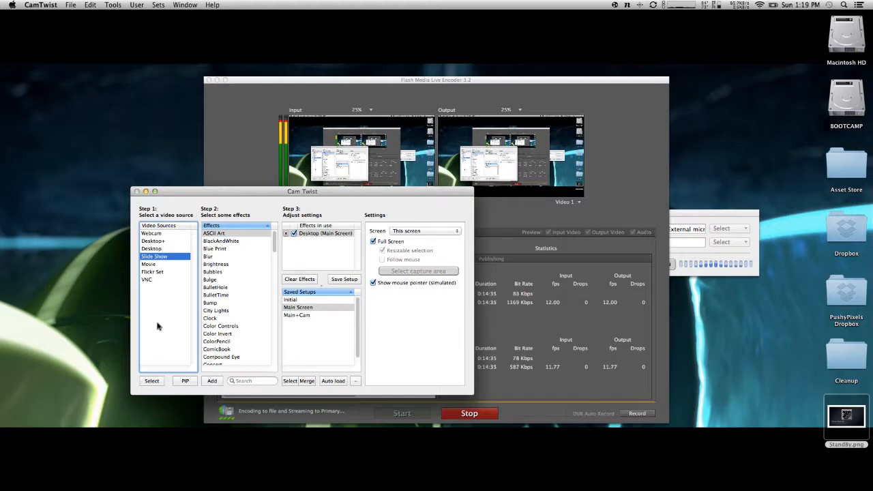
- Switch to Chrome, follow the "Watch how live at 1PM!" comment link, look over the YouTube page, and return to the Reddit thread
{"action": "key", "text": "ctrl+Left"}
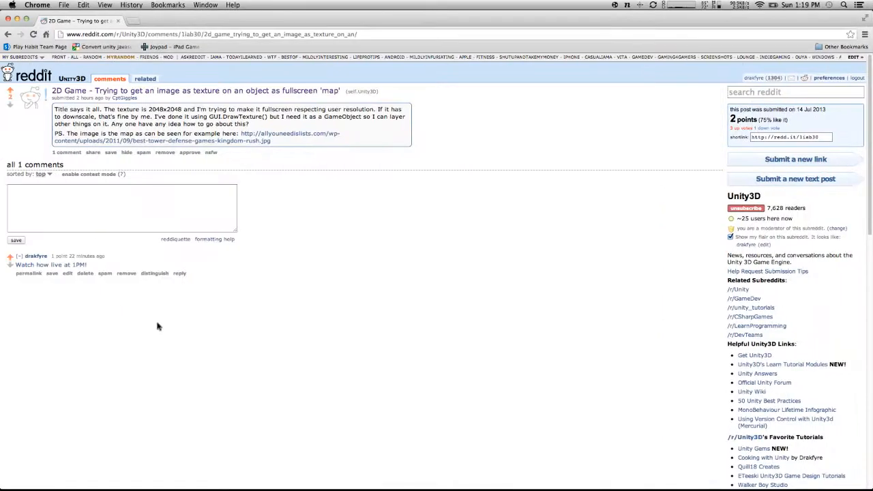
{"action": "left_click", "coordinate": [136, 22]}
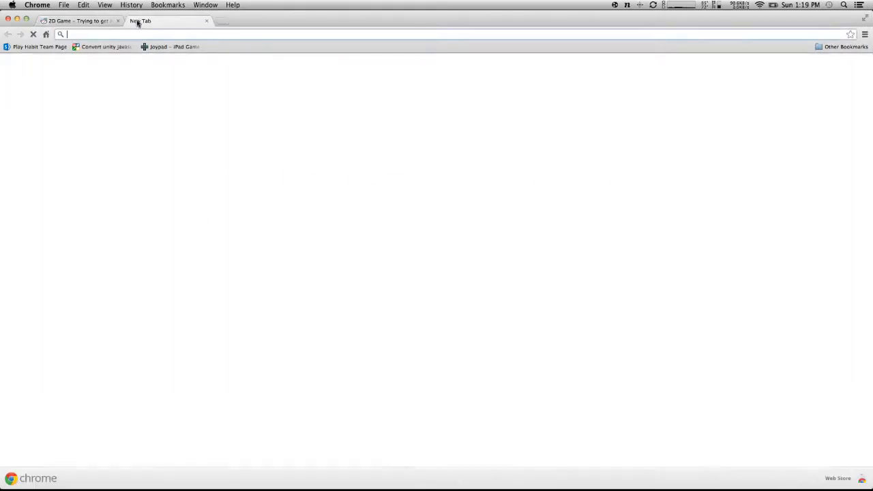
{"action": "left_click", "coordinate": [78, 20]}
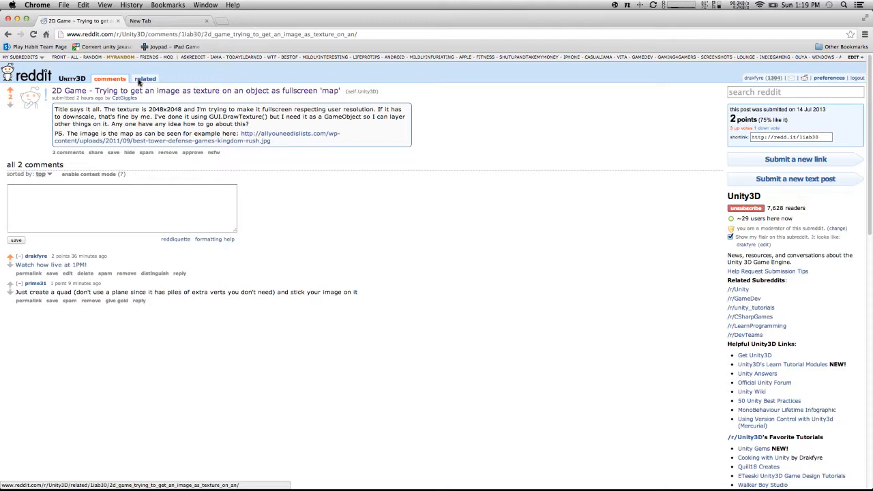
{"action": "left_click", "coordinate": [70, 266]}
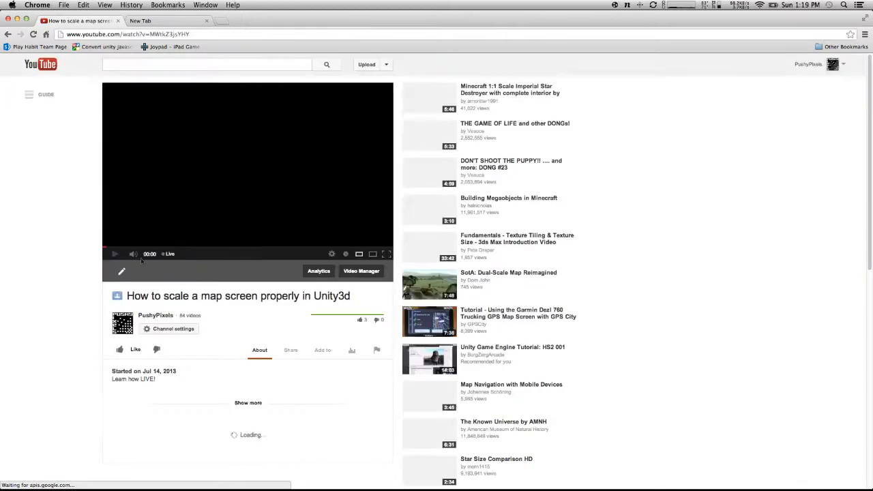
{"action": "scroll", "coordinate": [45, 259], "scroll_direction": "down", "scroll_amount": 1}
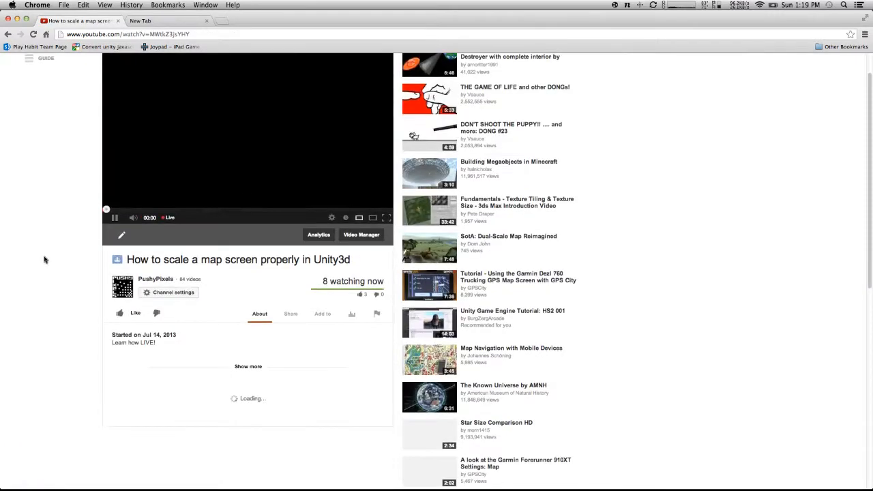
{"action": "scroll", "coordinate": [42, 241], "scroll_direction": "down", "scroll_amount": 1}
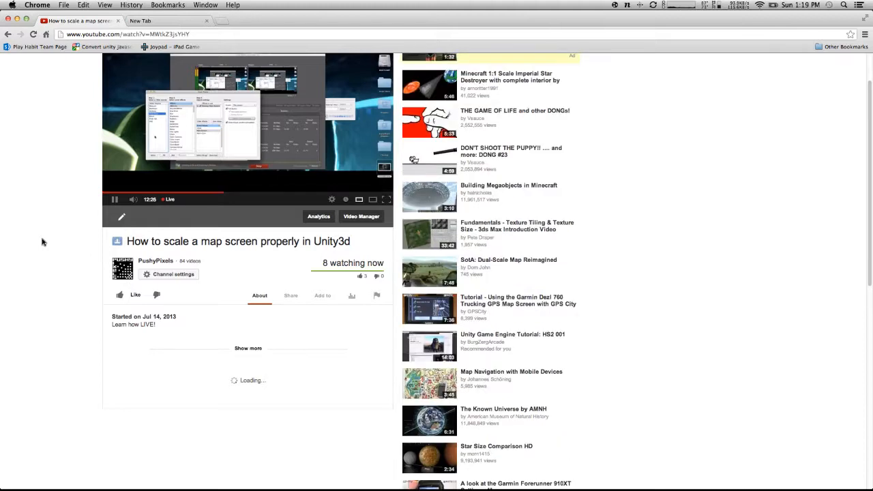
{"action": "scroll", "coordinate": [42, 241], "scroll_direction": "up", "scroll_amount": 3}
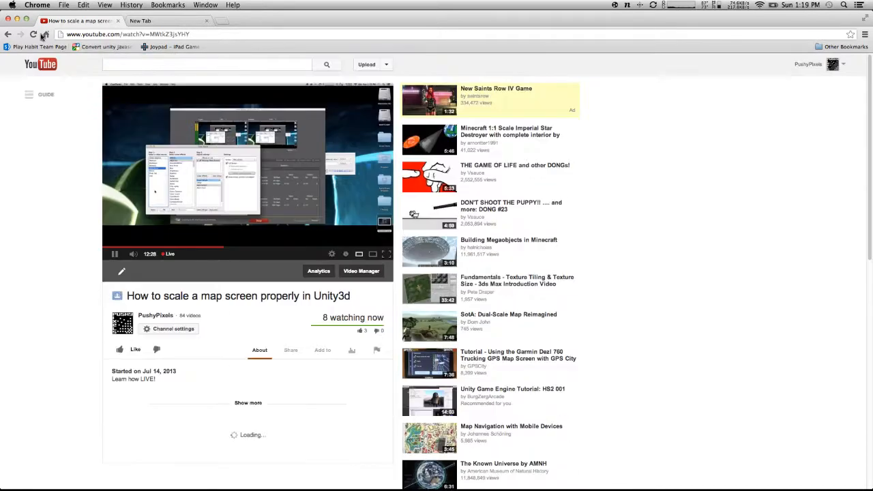
{"action": "left_click", "coordinate": [7, 34]}
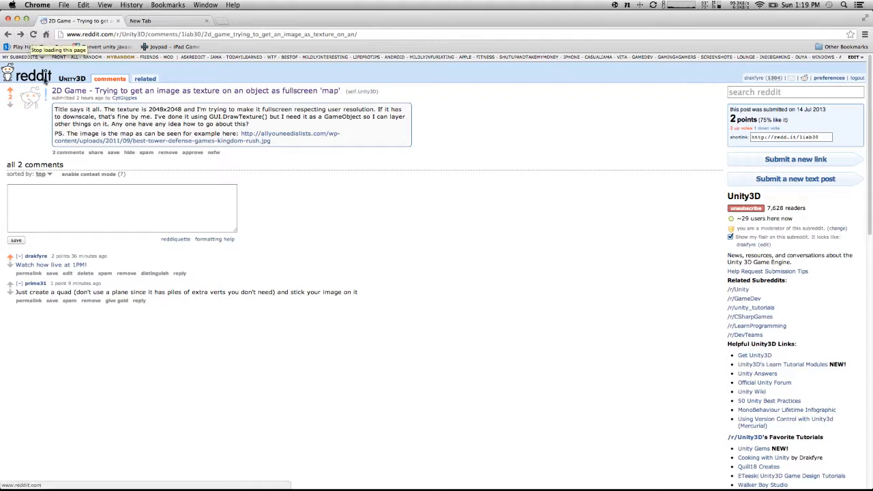
{"action": "left_click", "coordinate": [17, 19]}
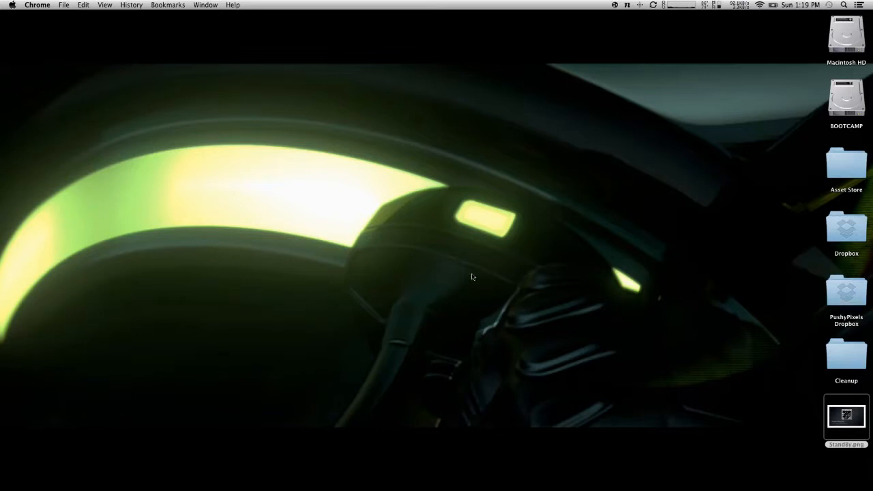
{"action": "mouse_move", "coordinate": [618, 489]}
{"action": "key", "text": "ctrl+Right"}
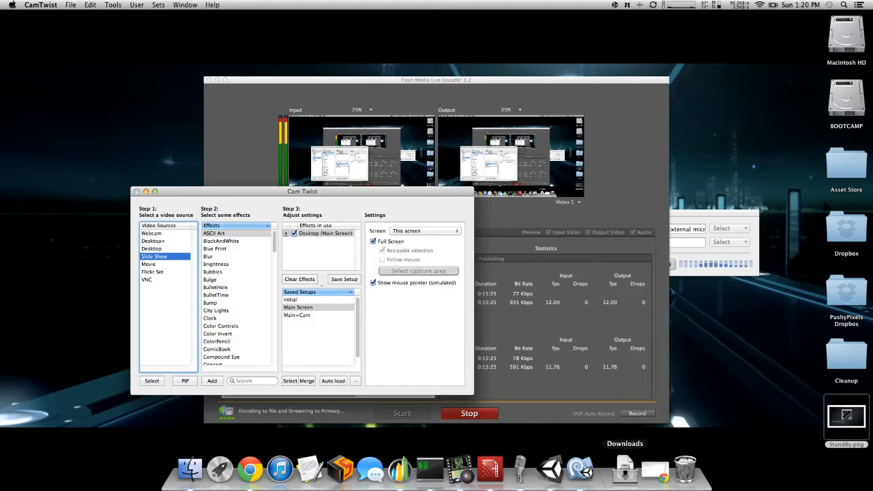
{"action": "left_click", "coordinate": [655, 470]}
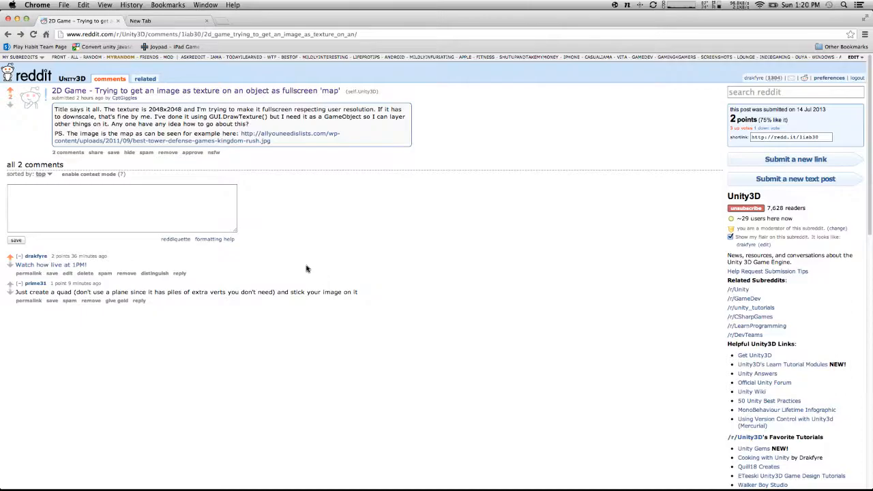
{"action": "key", "text": "ctrl+Right"}
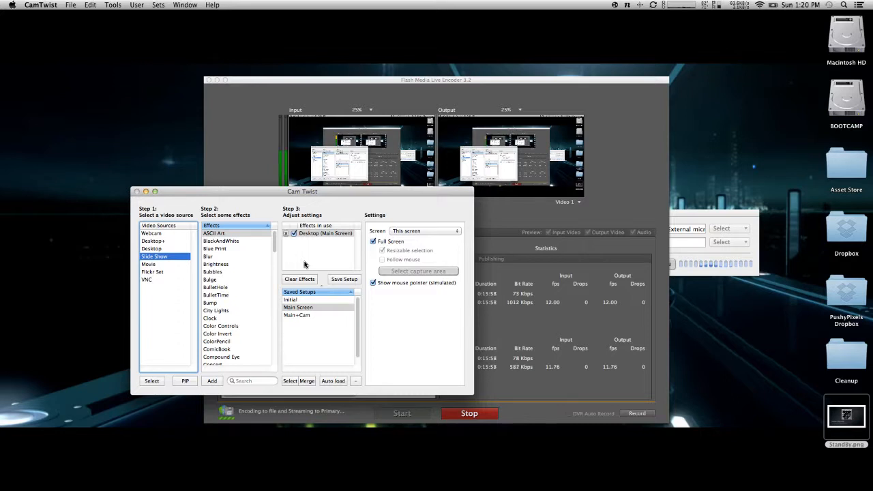
{"action": "key", "text": "ctrl+Left"}
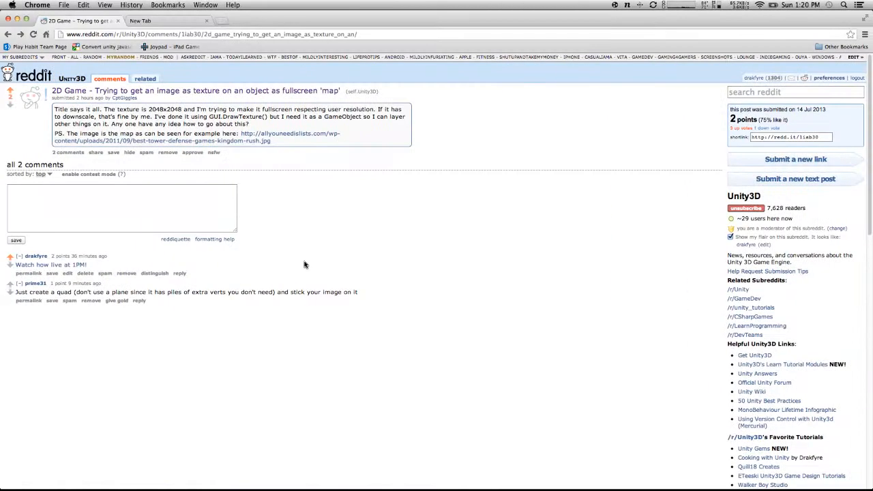
- Open the "Watch how live at 1PM!" comment link and examine the YouTube stream page for viewer comments, expanding the video description
{"action": "left_click", "coordinate": [73, 266]}
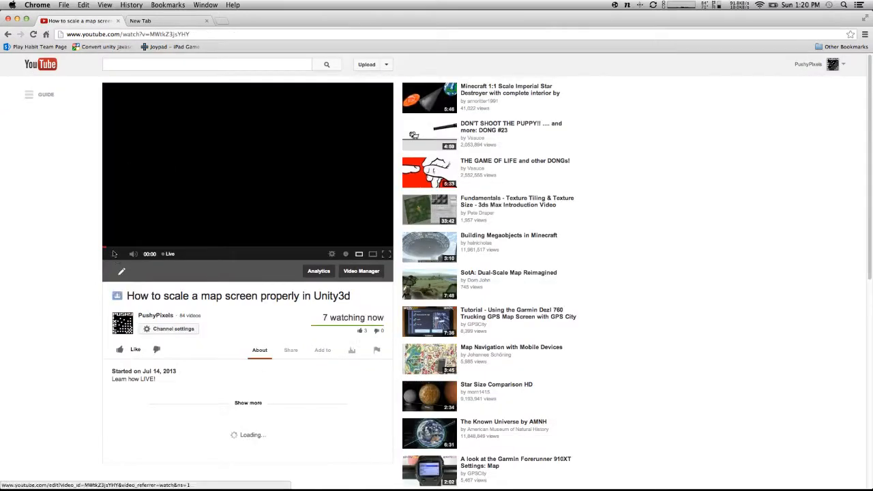
{"action": "scroll", "coordinate": [70, 253], "scroll_direction": "down", "scroll_amount": 3}
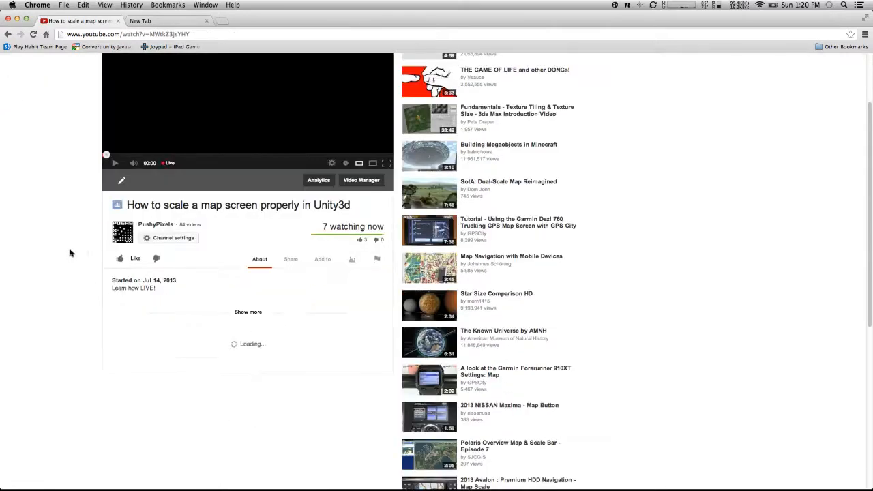
{"action": "left_click", "coordinate": [254, 314]}
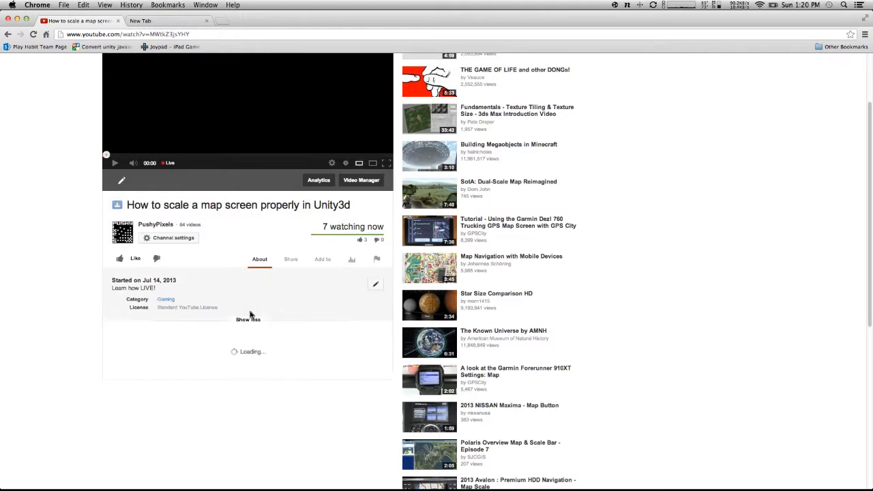
{"action": "scroll", "coordinate": [247, 164], "scroll_direction": "up", "scroll_amount": 3}
{"action": "scroll", "coordinate": [246, 174], "scroll_direction": "down", "scroll_amount": 6}
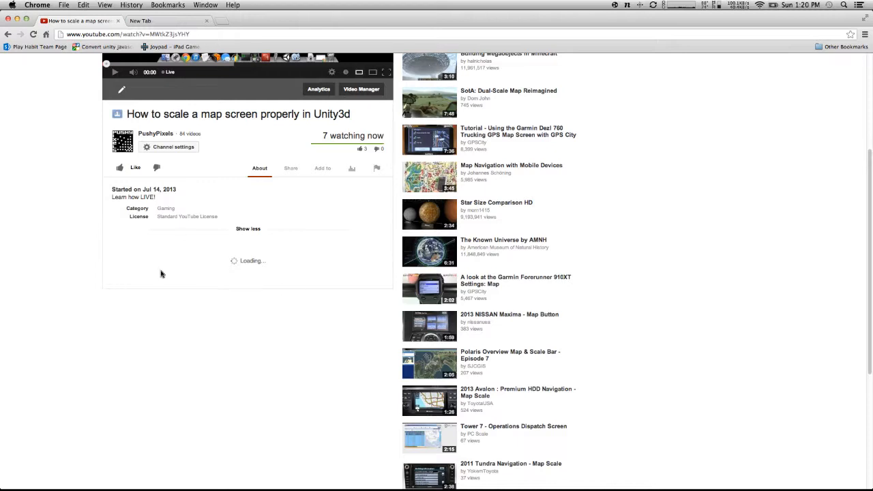
{"action": "scroll", "coordinate": [162, 273], "scroll_direction": "up", "scroll_amount": 6}
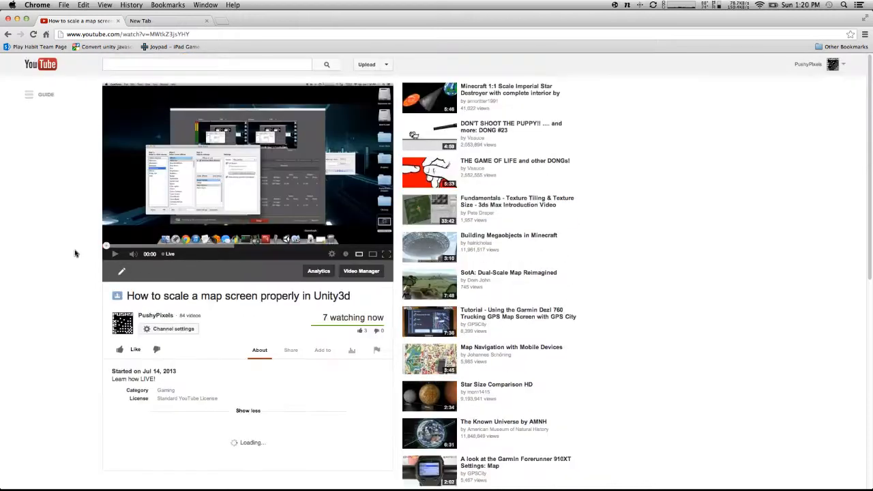
{"action": "scroll", "coordinate": [82, 349], "scroll_direction": "down", "scroll_amount": 10}
{"action": "scroll", "coordinate": [89, 349], "scroll_direction": "up", "scroll_amount": 10}
{"action": "scroll", "coordinate": [92, 355], "scroll_direction": "down", "scroll_amount": 1}
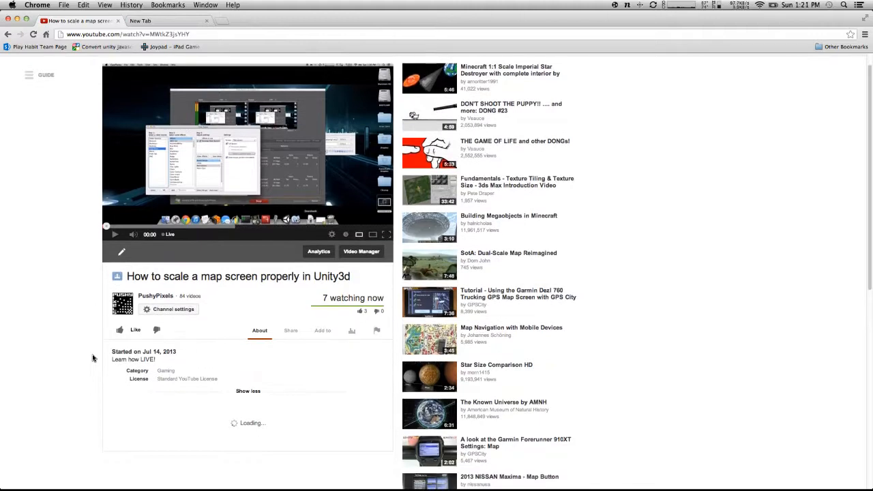
{"action": "scroll", "coordinate": [92, 358], "scroll_direction": "down", "scroll_amount": 3}
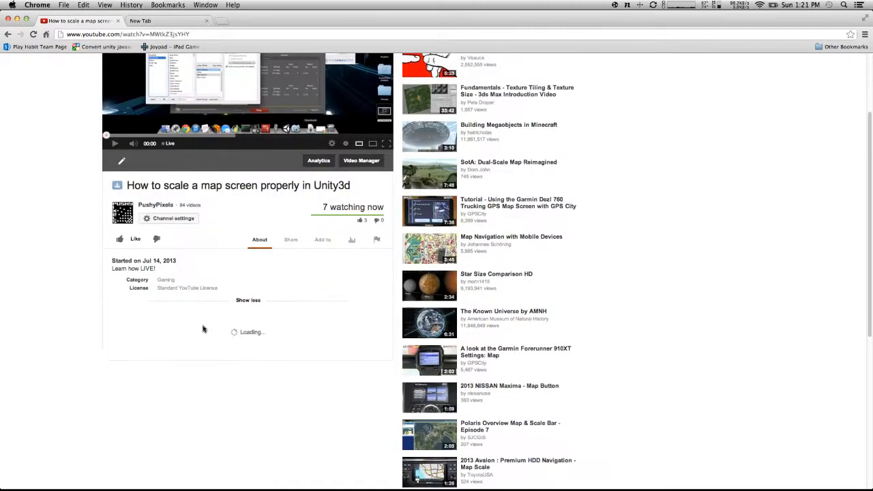
{"action": "left_click", "coordinate": [260, 302]}
{"action": "left_click", "coordinate": [245, 294]}
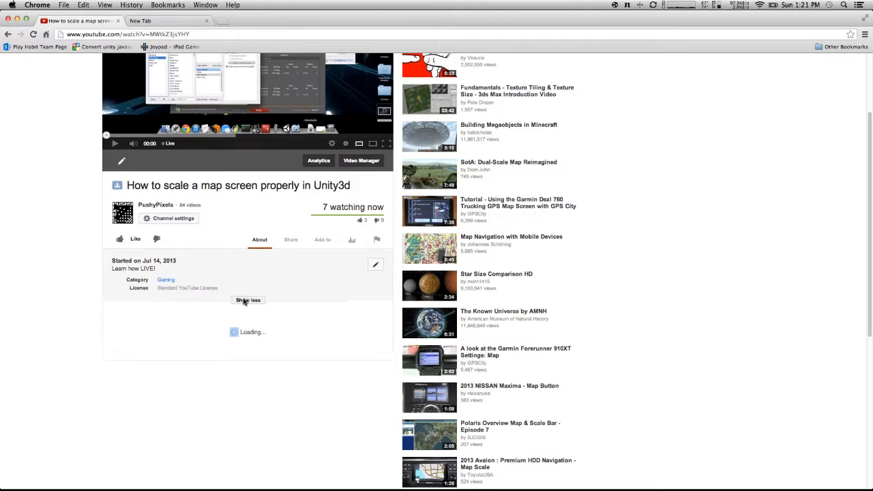
{"action": "scroll", "coordinate": [232, 325], "scroll_direction": "down", "scroll_amount": 7}
{"action": "scroll", "coordinate": [232, 325], "scroll_direction": "up", "scroll_amount": 10}
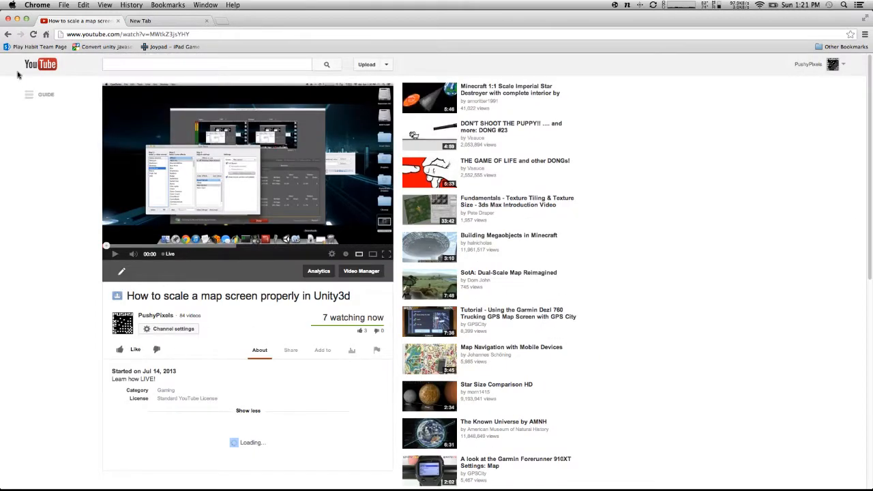
- Reload the live stream page and check its comments section again
{"action": "left_click", "coordinate": [32, 34]}
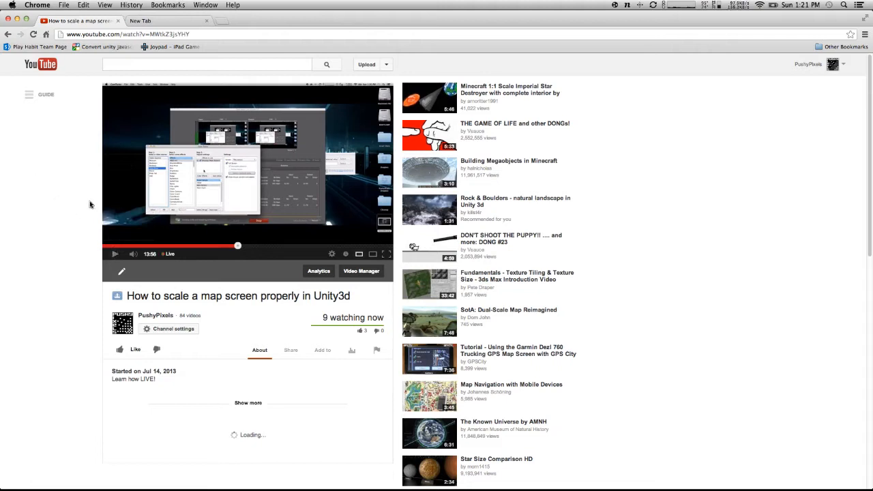
{"action": "scroll", "coordinate": [60, 192], "scroll_direction": "down", "scroll_amount": 5}
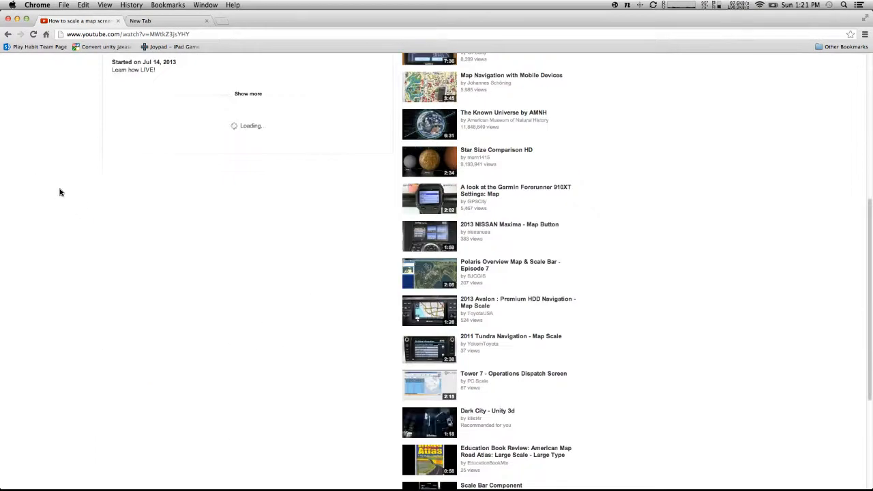
{"action": "scroll", "coordinate": [60, 192], "scroll_direction": "up", "scroll_amount": 5}
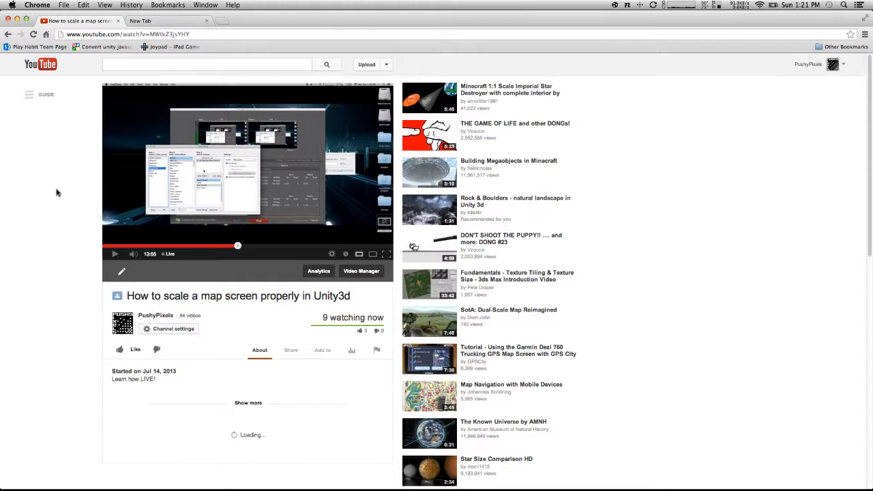
- Switch to Flash Media Live Encoder to check the encoding statistics, then return to the Reddit thread in Chrome
{"action": "key", "text": "ctrl+Right"}
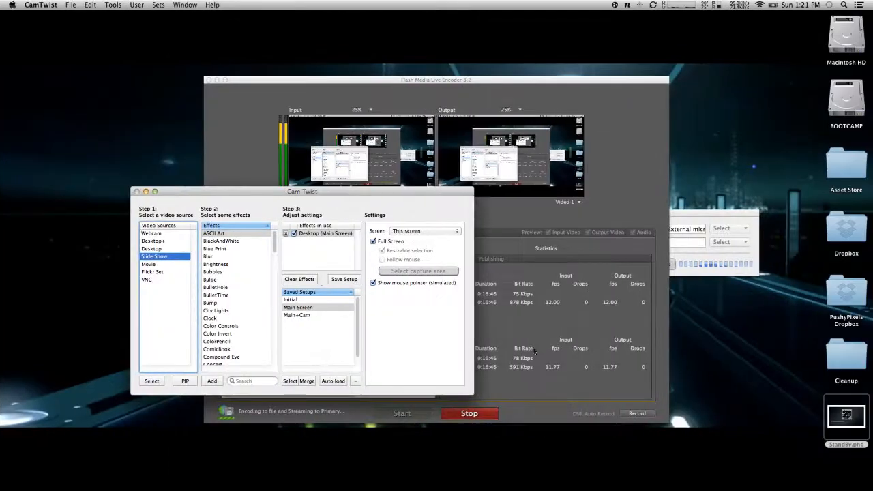
{"action": "left_click", "coordinate": [555, 358]}
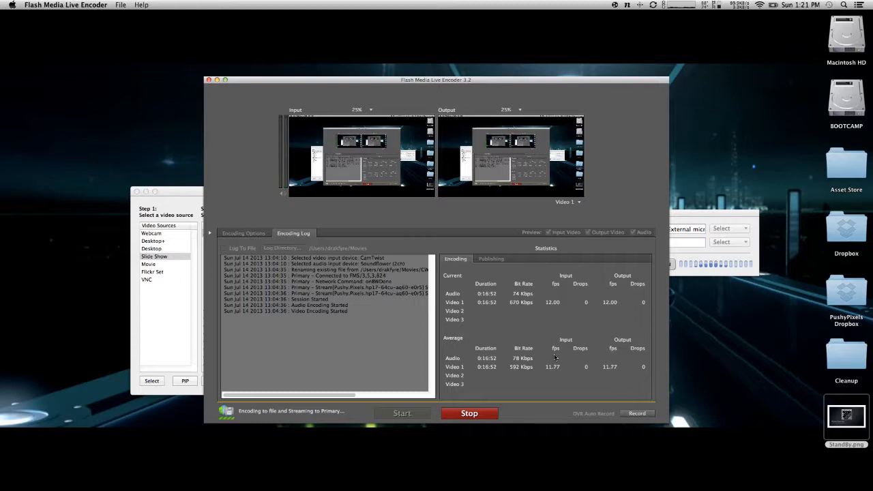
{"action": "key", "text": "super+Tab"}
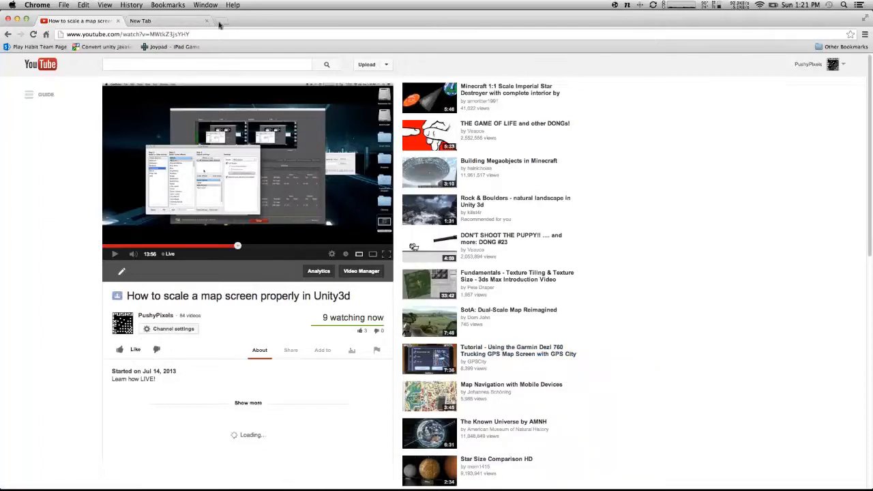
{"action": "left_click", "coordinate": [8, 34]}
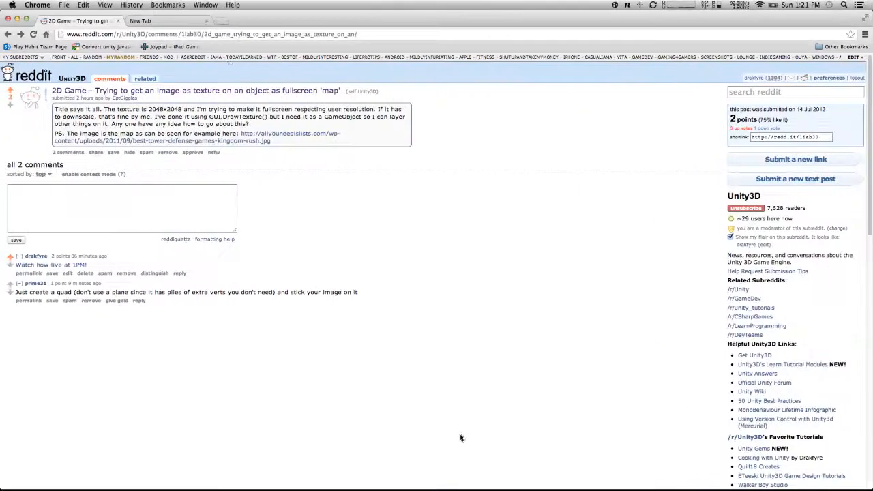
- Load youtube.com in the empty second browser tab
{"action": "left_click", "coordinate": [153, 21]}
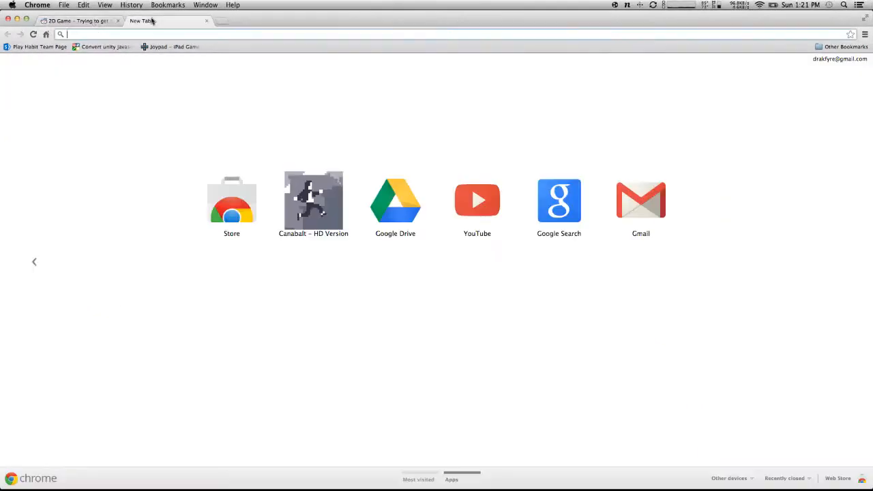
{"action": "left_click", "coordinate": [94, 21]}
{"action": "left_click", "coordinate": [157, 21]}
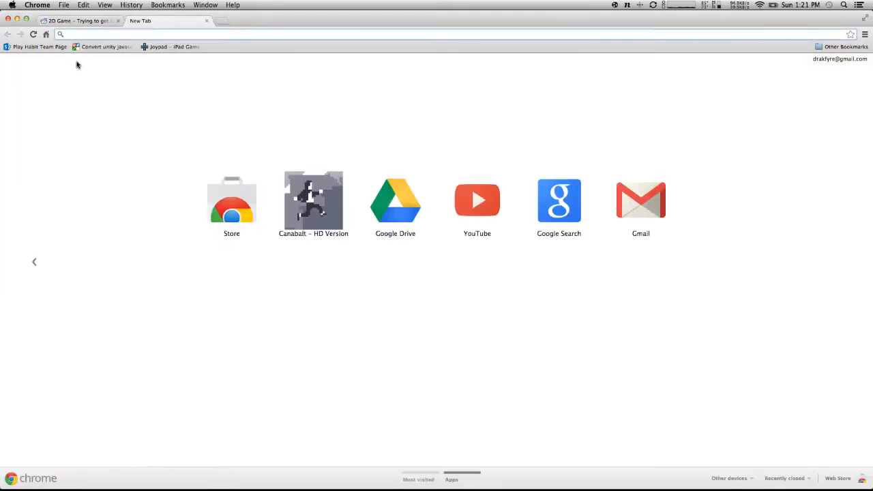
{"action": "type", "text": "youtube.com"}
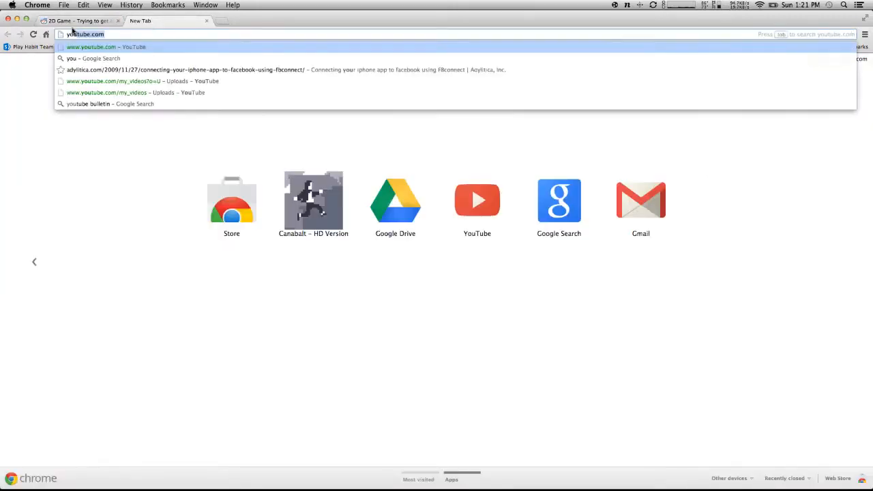
{"action": "key", "text": "Return"}
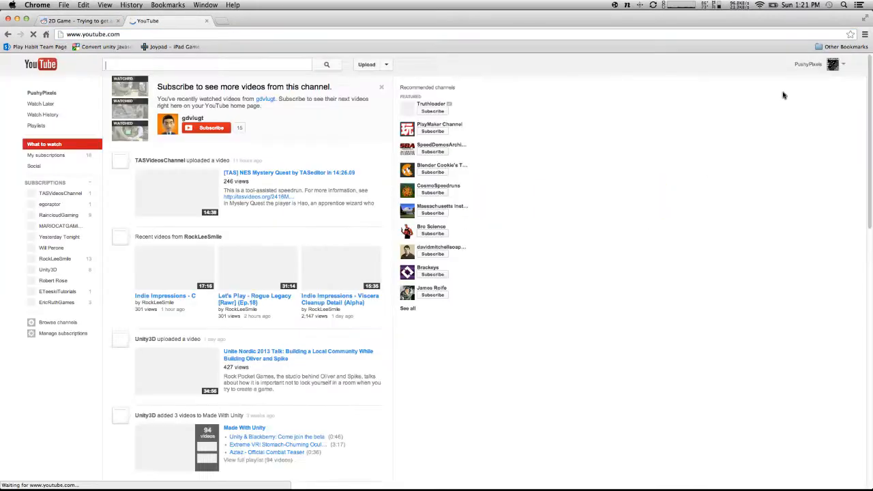
- Open the Live Control Room for the "How to scale a map screen properly in Unity3d" live event and stop its streaming
{"action": "left_click", "coordinate": [846, 66]}
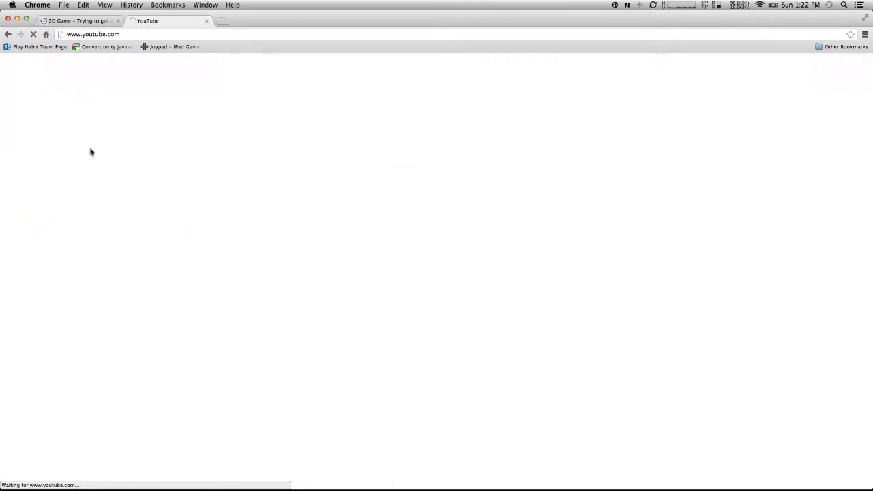
{"action": "left_click", "coordinate": [39, 142]}
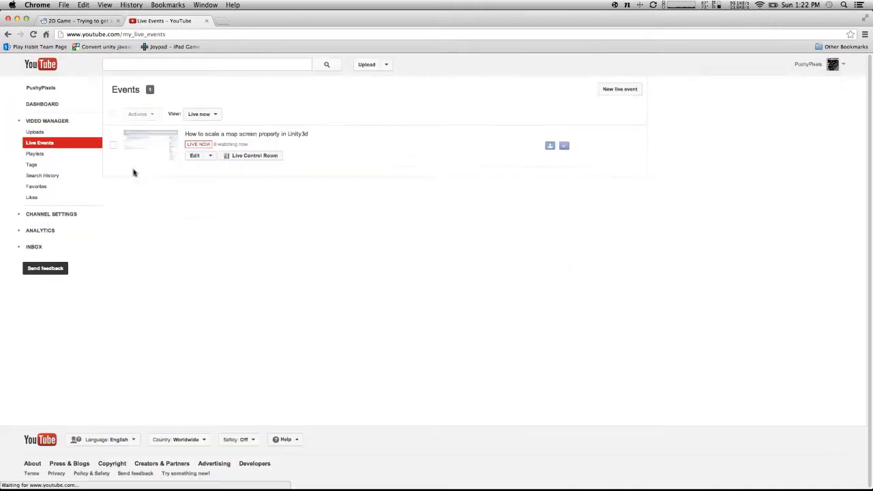
{"action": "left_click", "coordinate": [233, 157]}
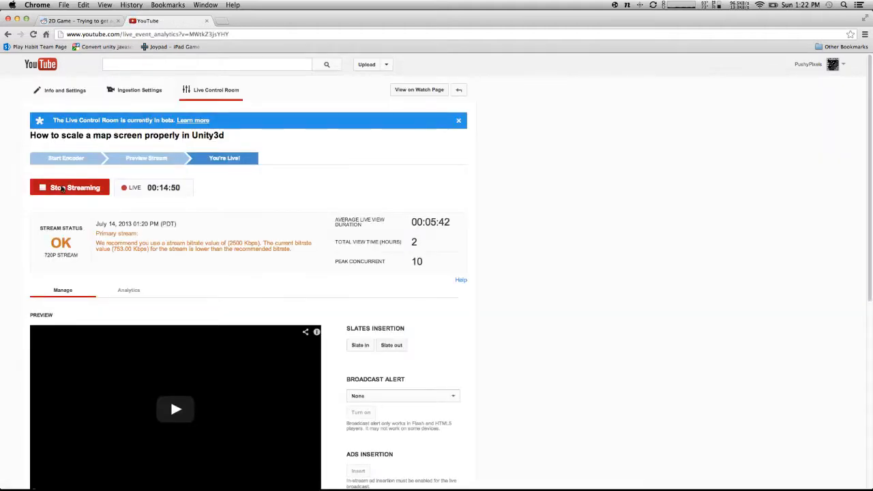
{"action": "left_click", "coordinate": [62, 188]}
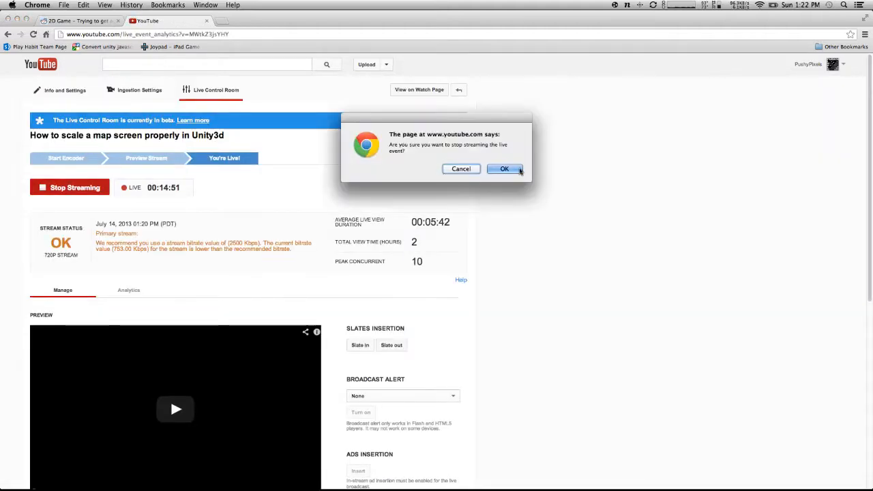